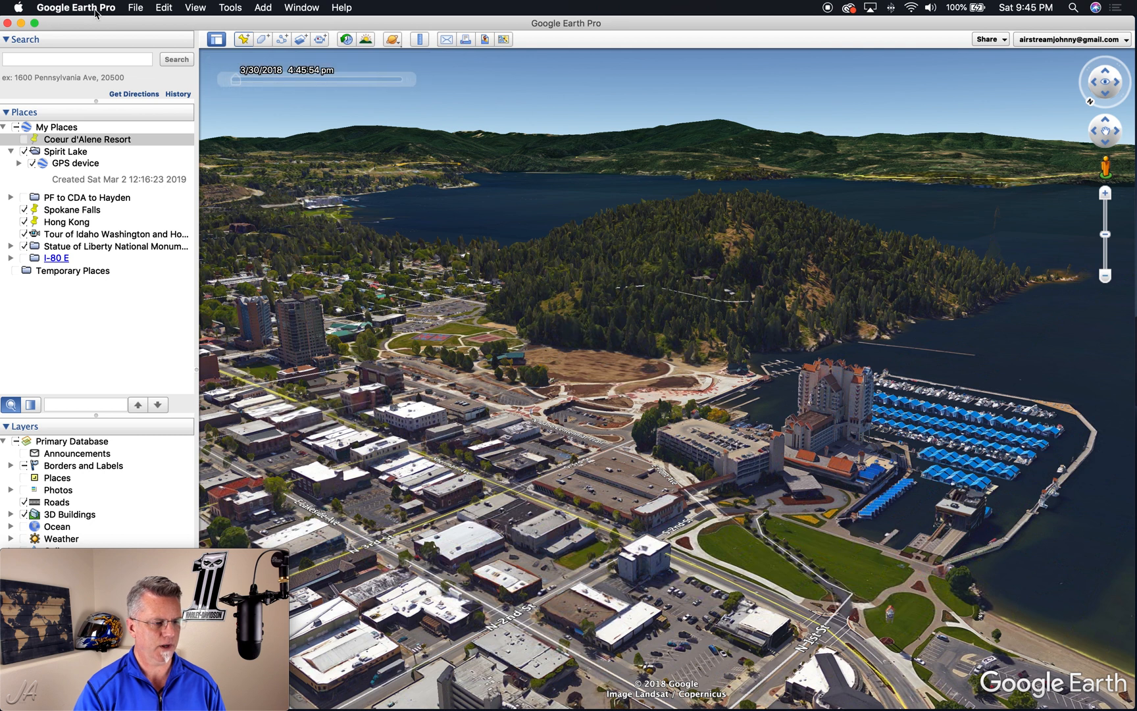
Set the label and icon size to Large and the terrain elevation exaggeration to 3 in the preferences, and apply them
click(89, 9)
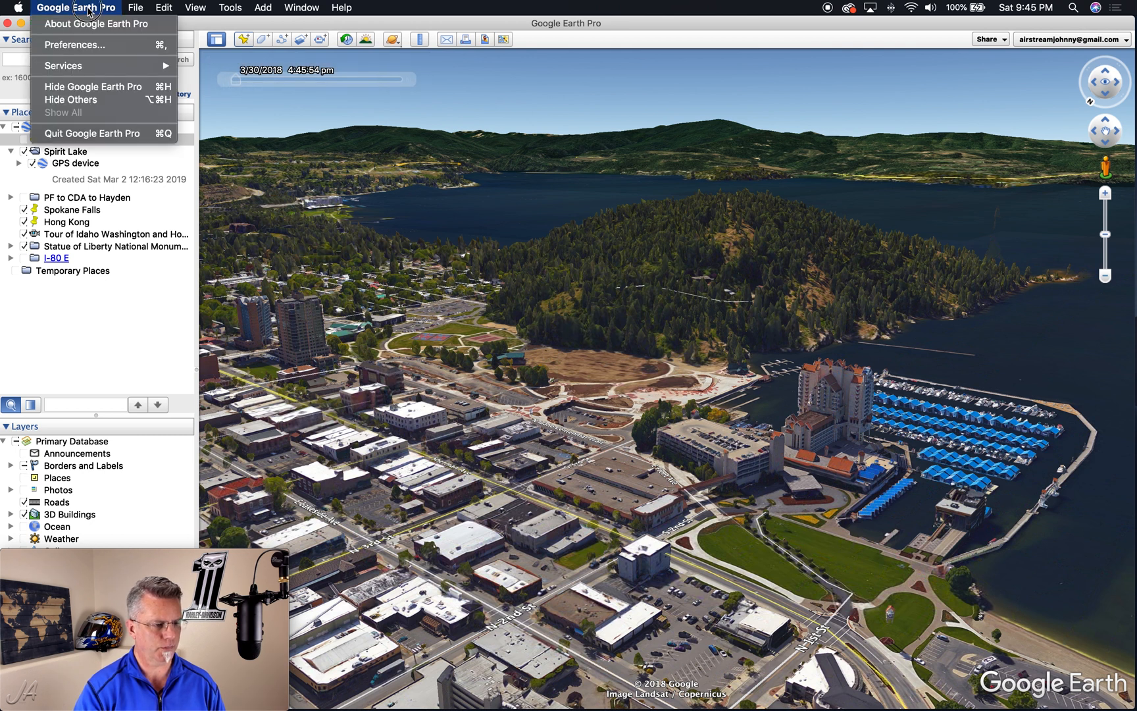
click(75, 45)
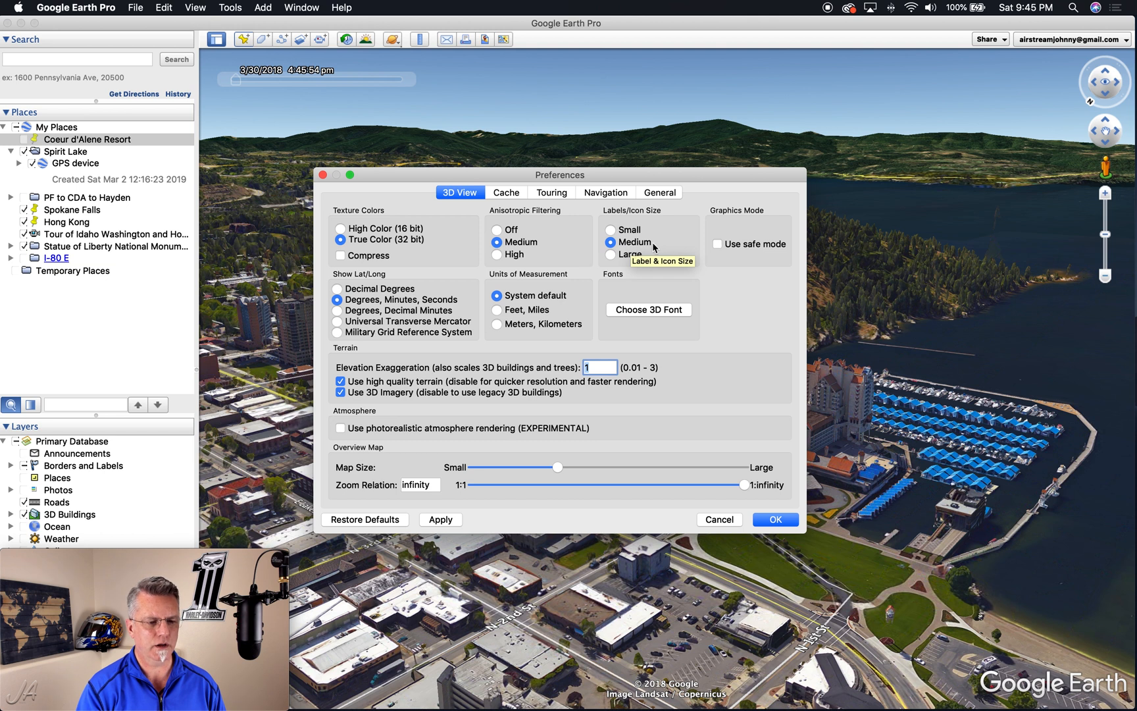
click(611, 255)
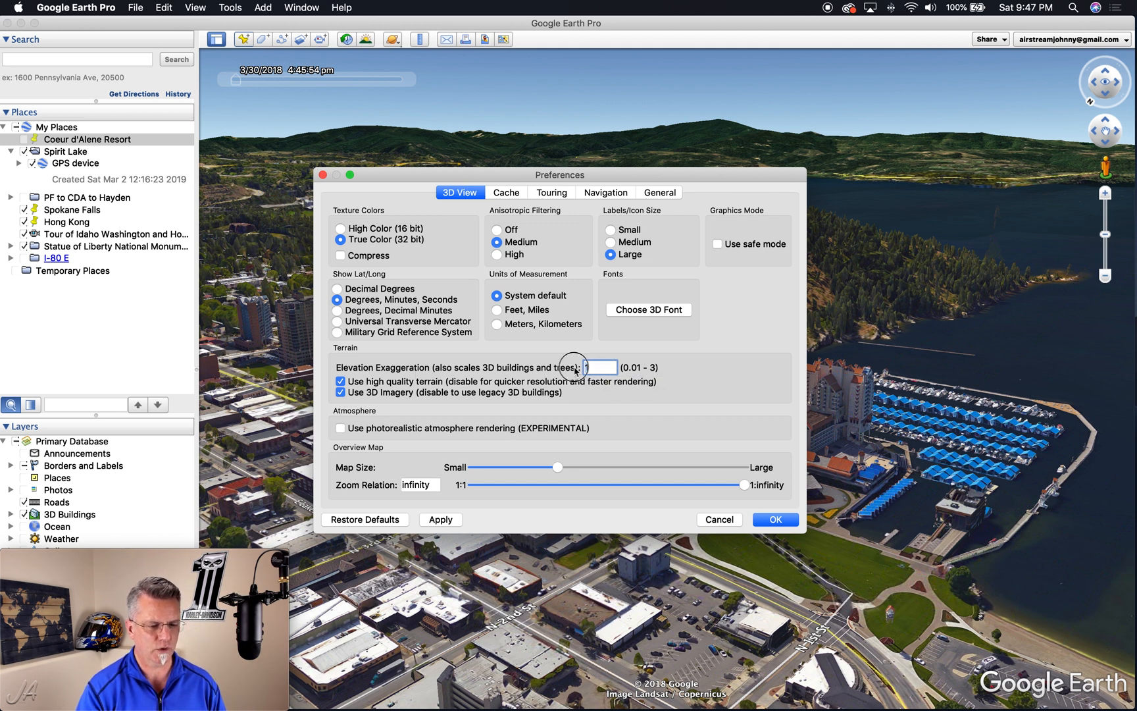
text(3)
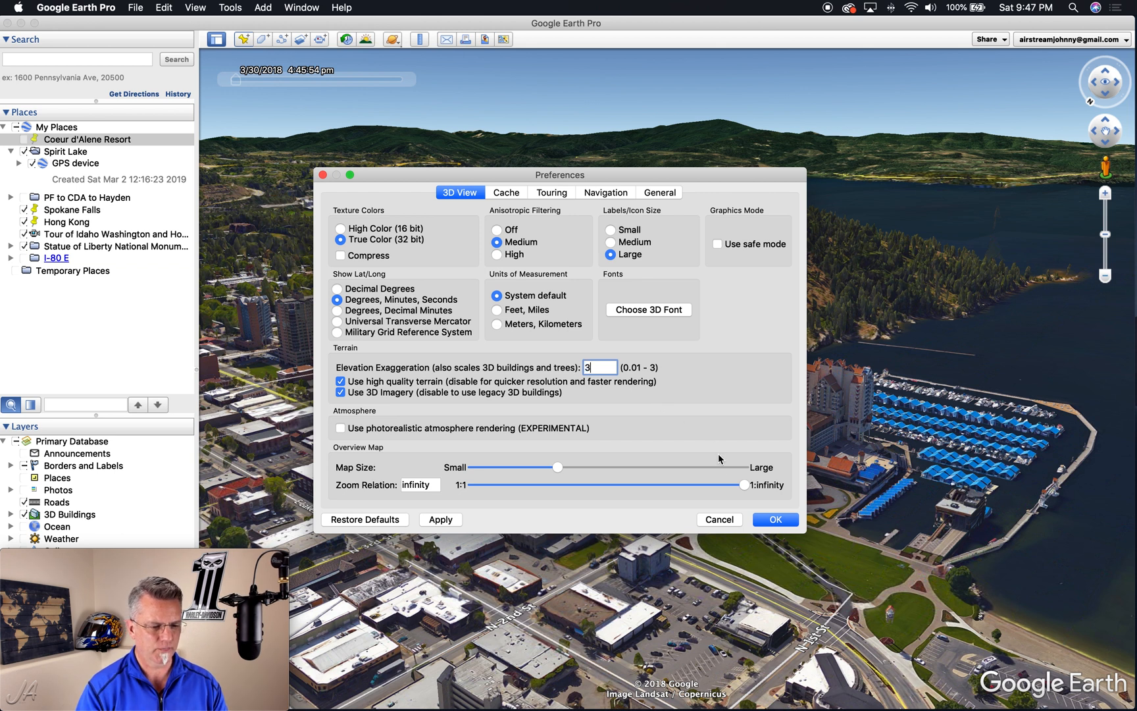
click(777, 519)
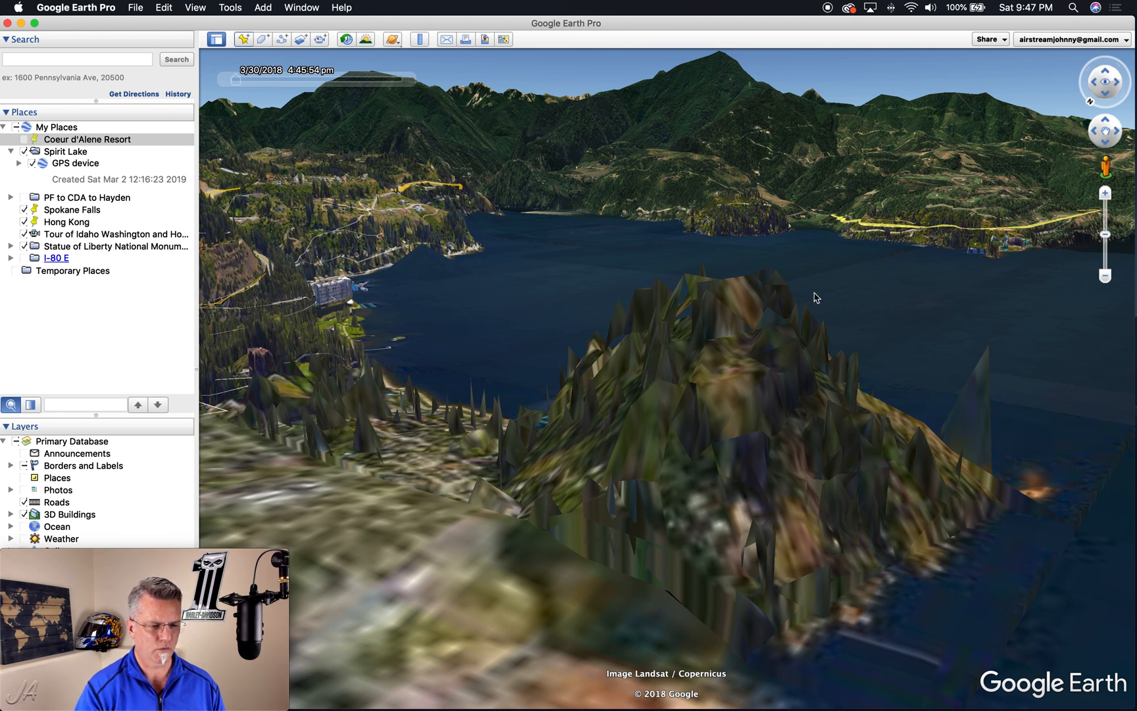
Examine the exaggerated hill, forest and lakefront buildings around Coeur d'Alene from several angles and up close
drag(794, 345, 708, 296)
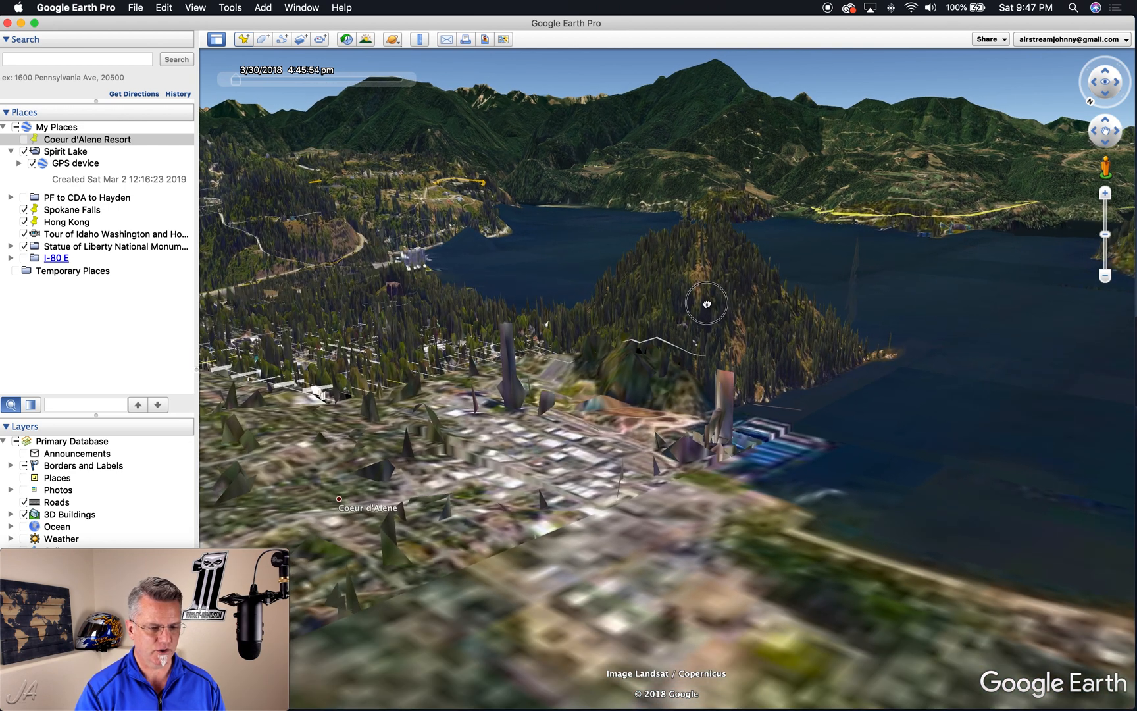
drag(677, 396, 743, 419)
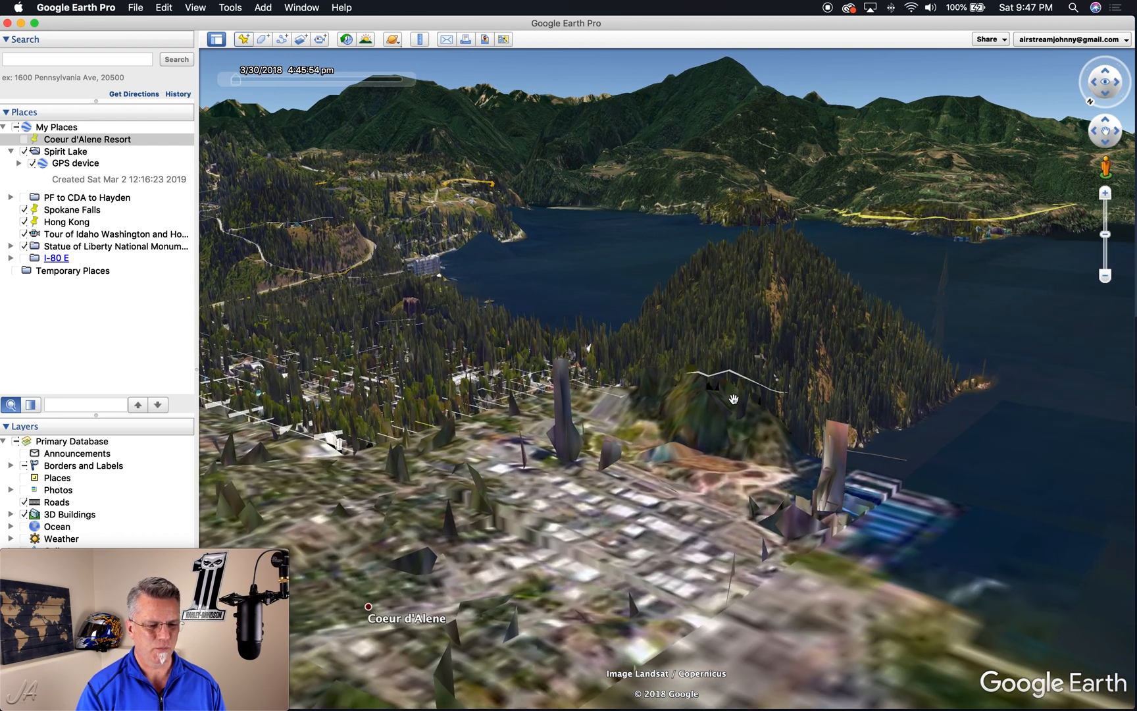
drag(729, 400, 716, 440)
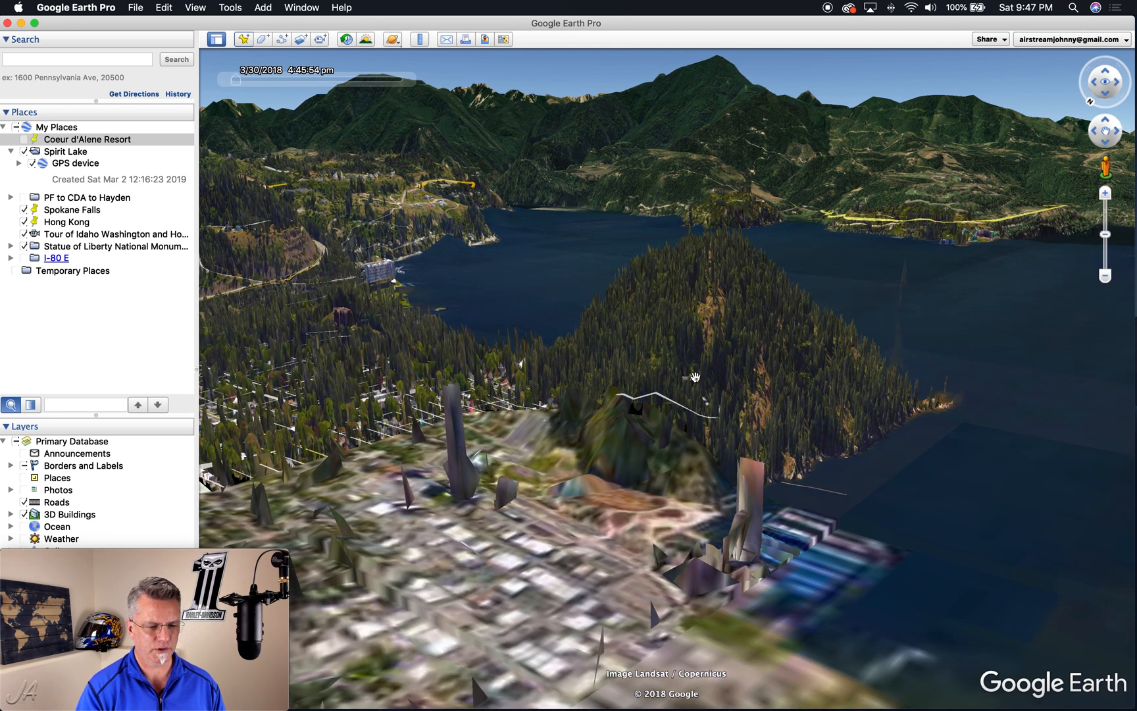
drag(676, 411, 602, 349)
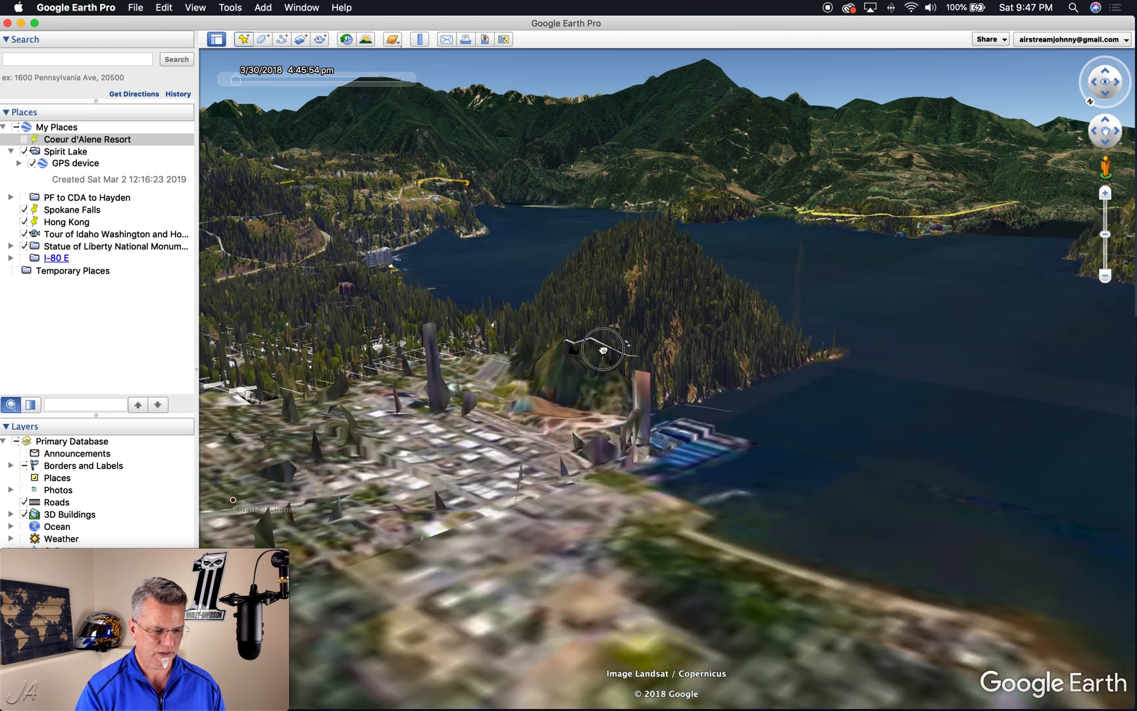
scroll(607, 363, up, 2)
scroll(703, 338, up, 5)
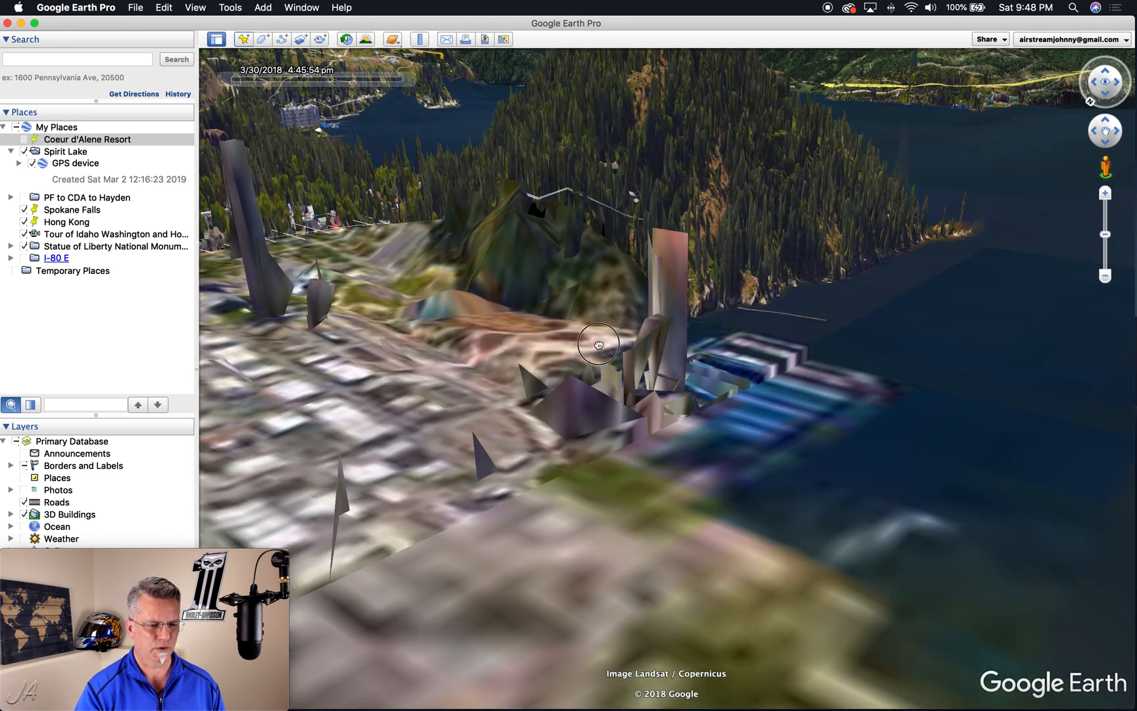
scroll(598, 344, up, 3)
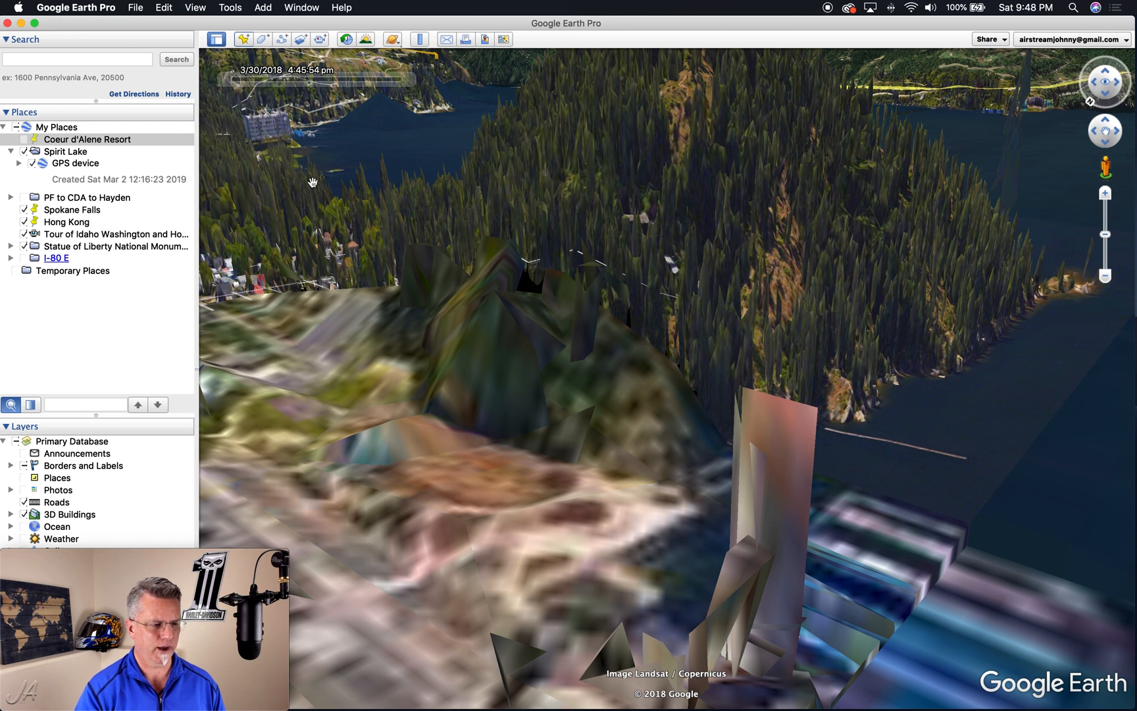
Set the terrain elevation exaggeration to 1 in the 3D view preferences
click(75, 7)
click(75, 45)
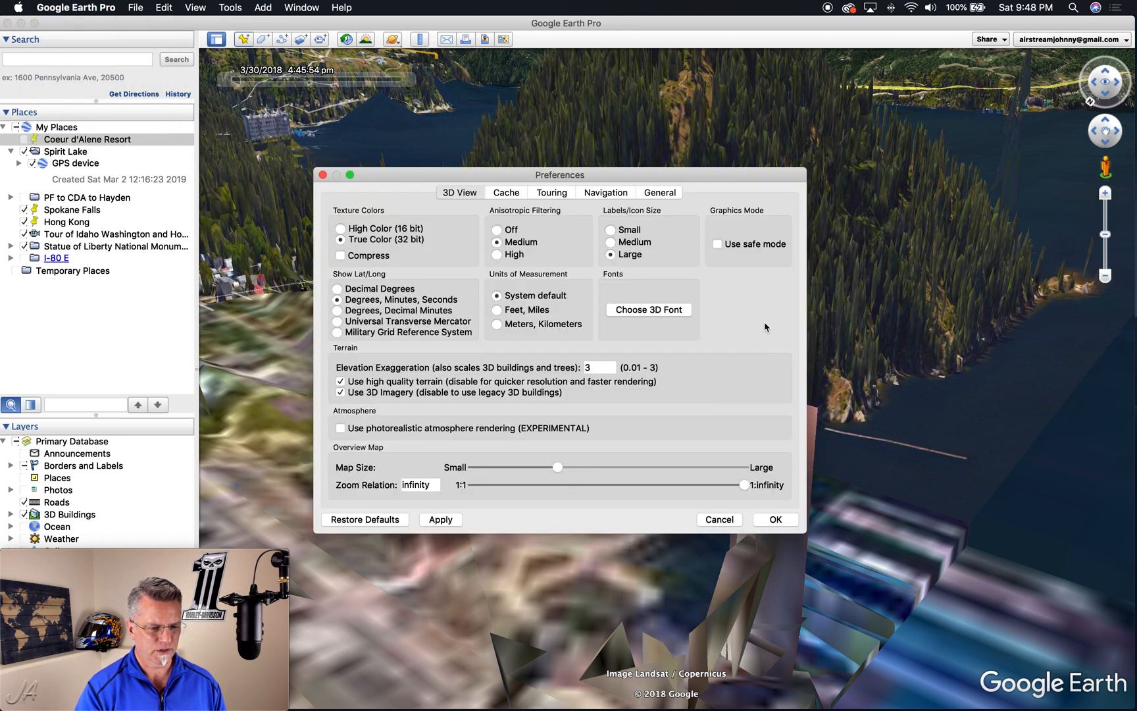
click(604, 367)
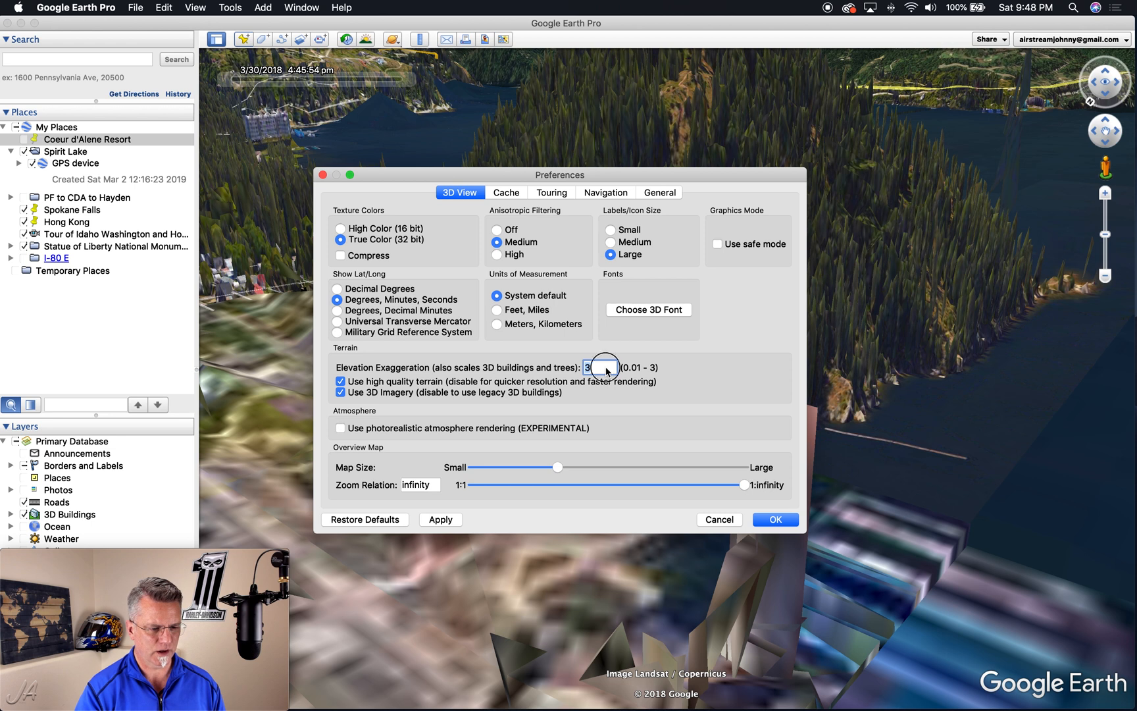
text(1)
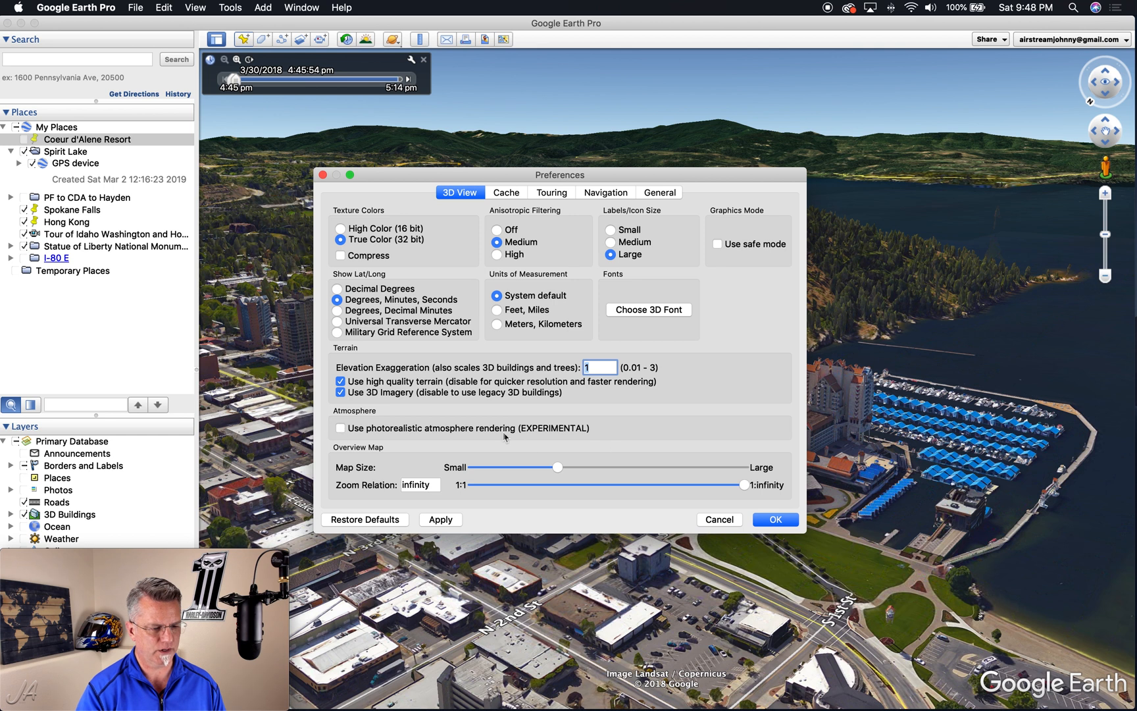
Enable photorealistic atmosphere rendering and inspect its effect over the wider Coeur d'Alene lake area
click(341, 429)
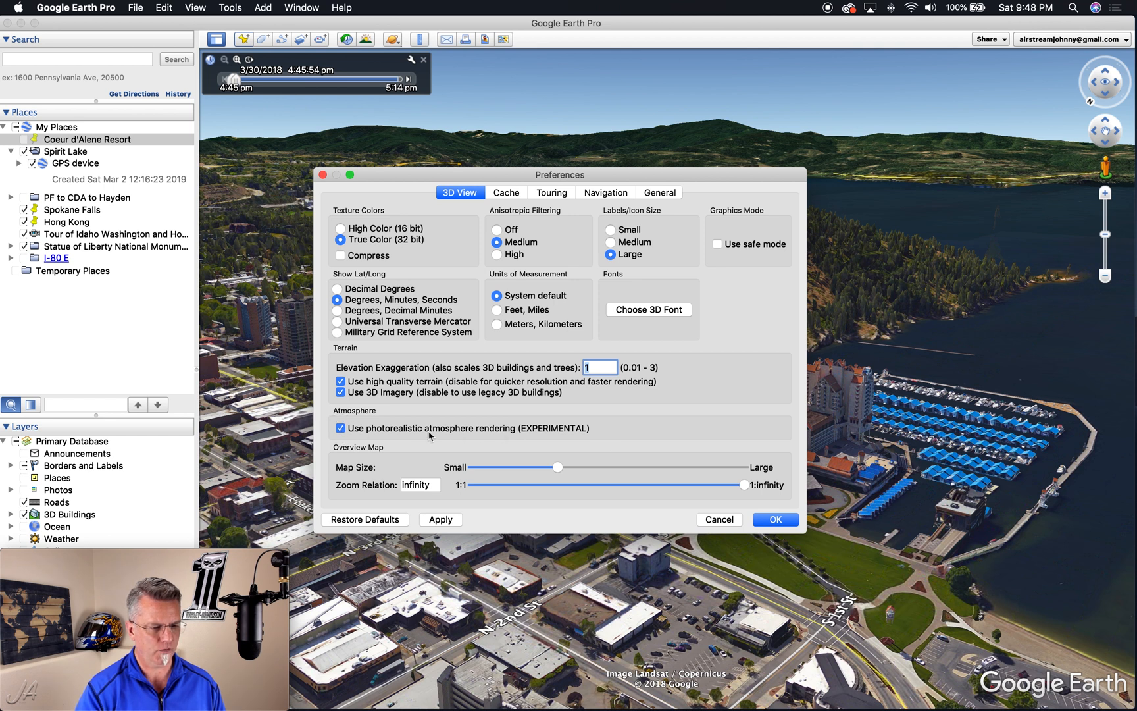
click(775, 520)
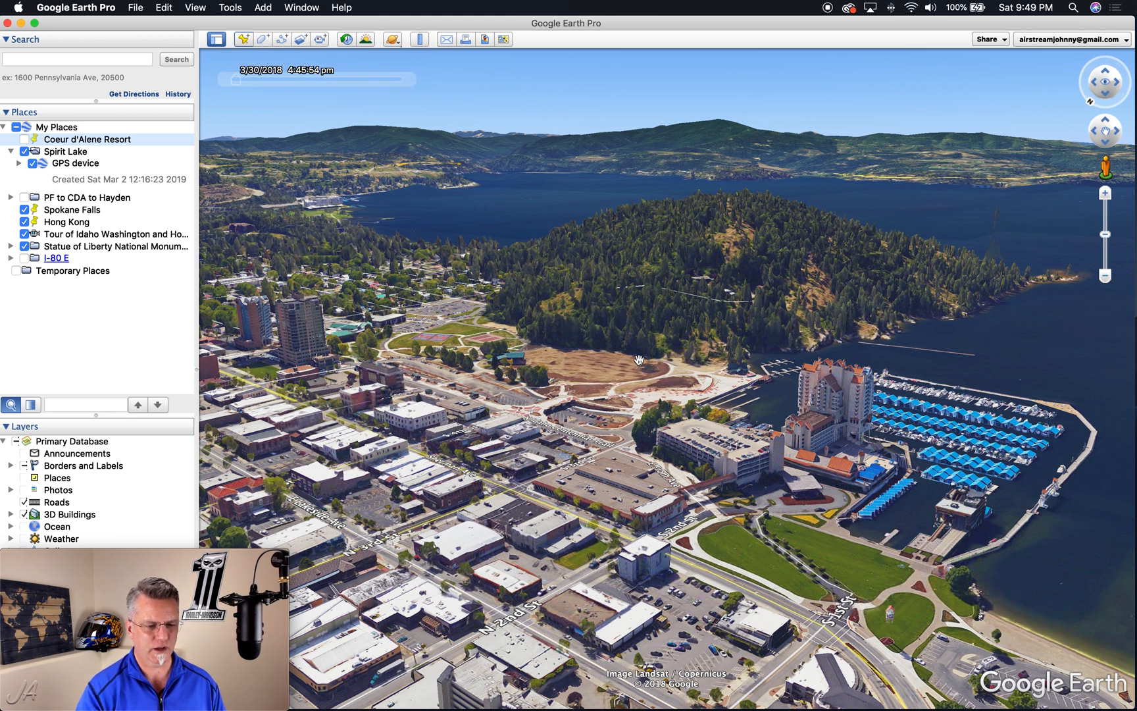
scroll(638, 359, down, 10)
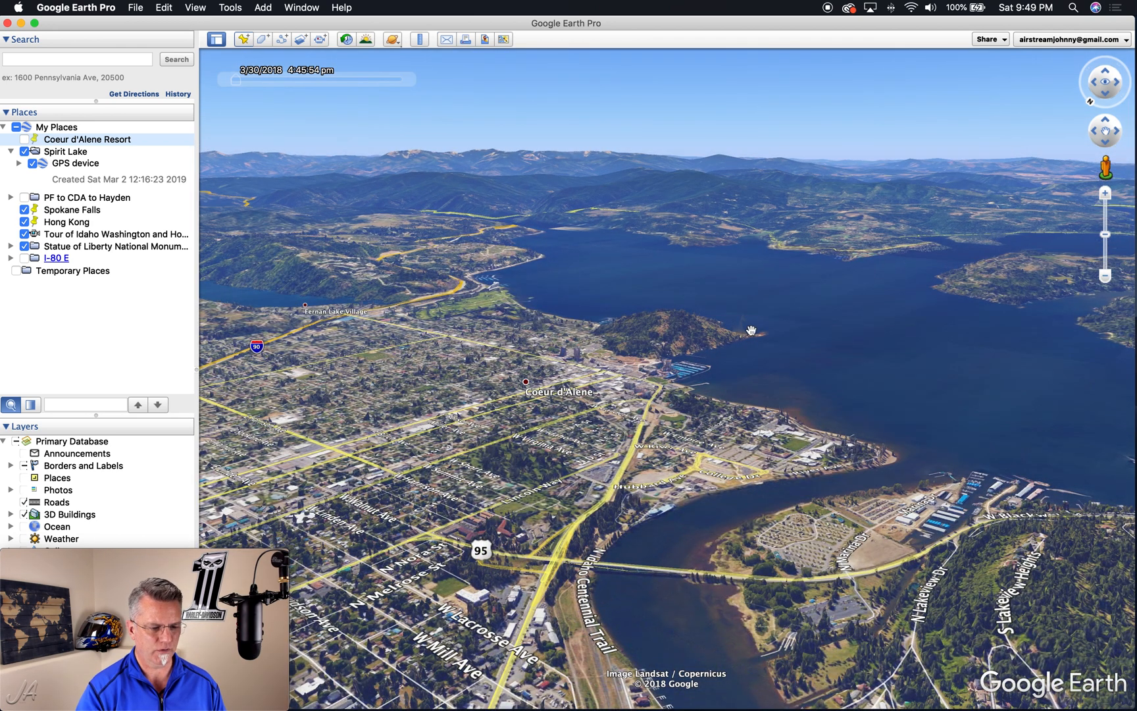
Disable photorealistic atmosphere rendering and return to a close view of the Coeur d'Alene waterfront
click(76, 7)
click(75, 44)
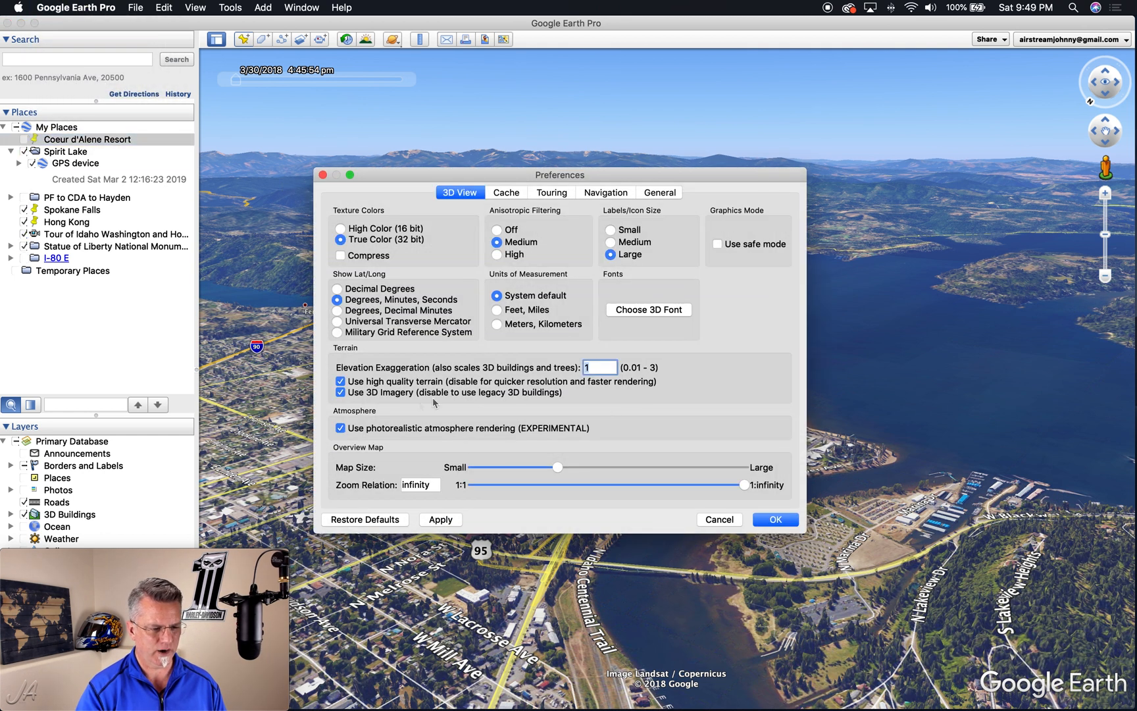
click(340, 428)
click(774, 519)
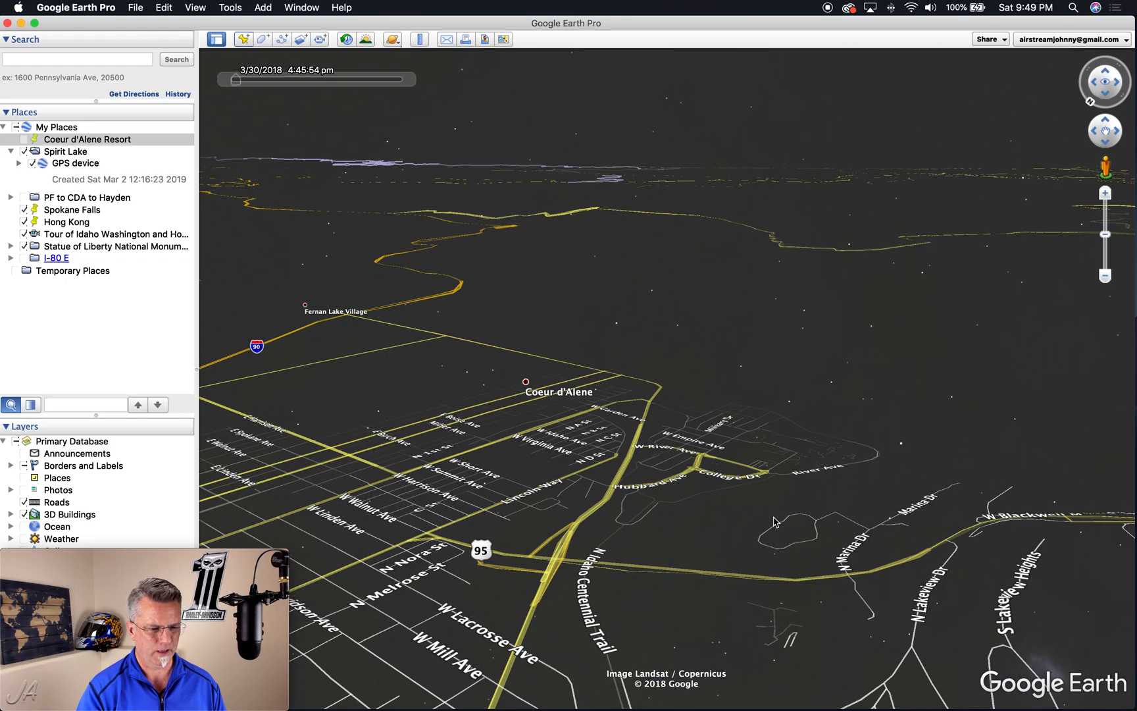
scroll(618, 356, up, 5)
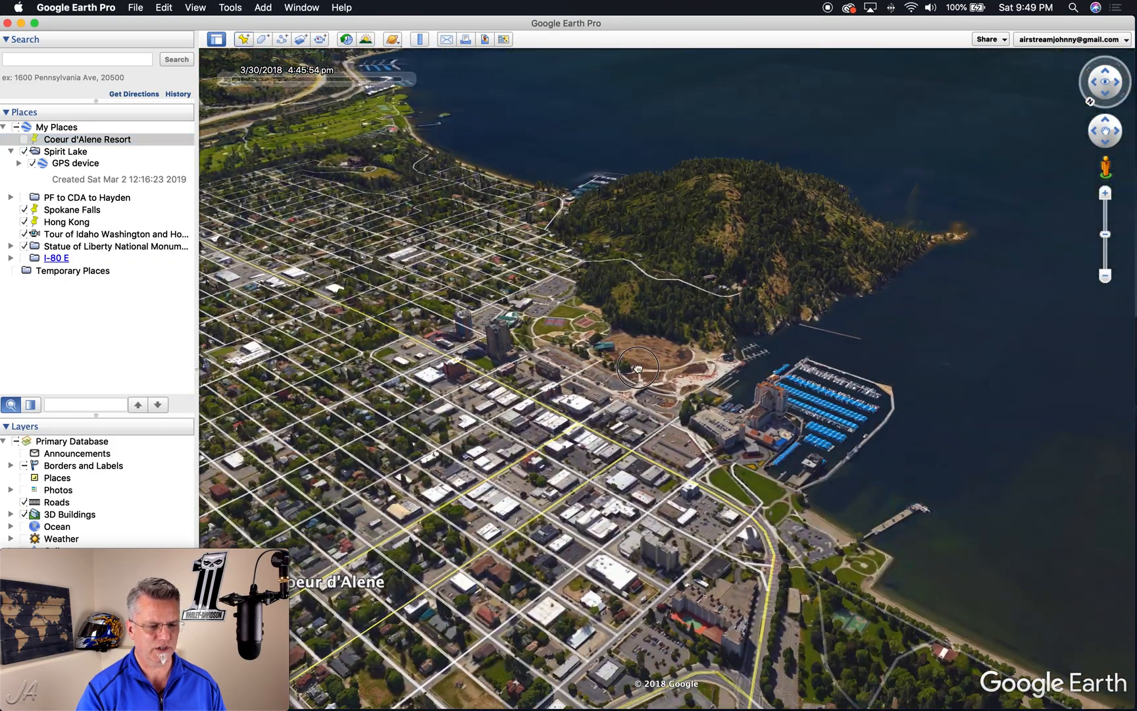
scroll(295, 249, up, 4)
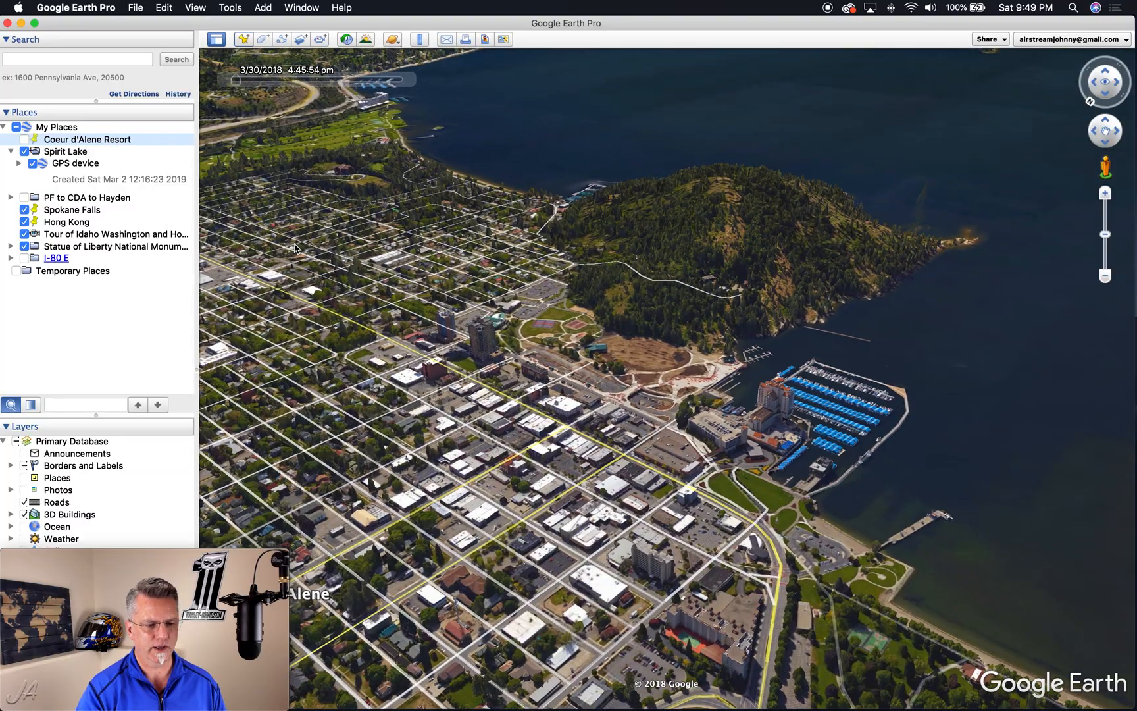
scroll(295, 248, up, 5)
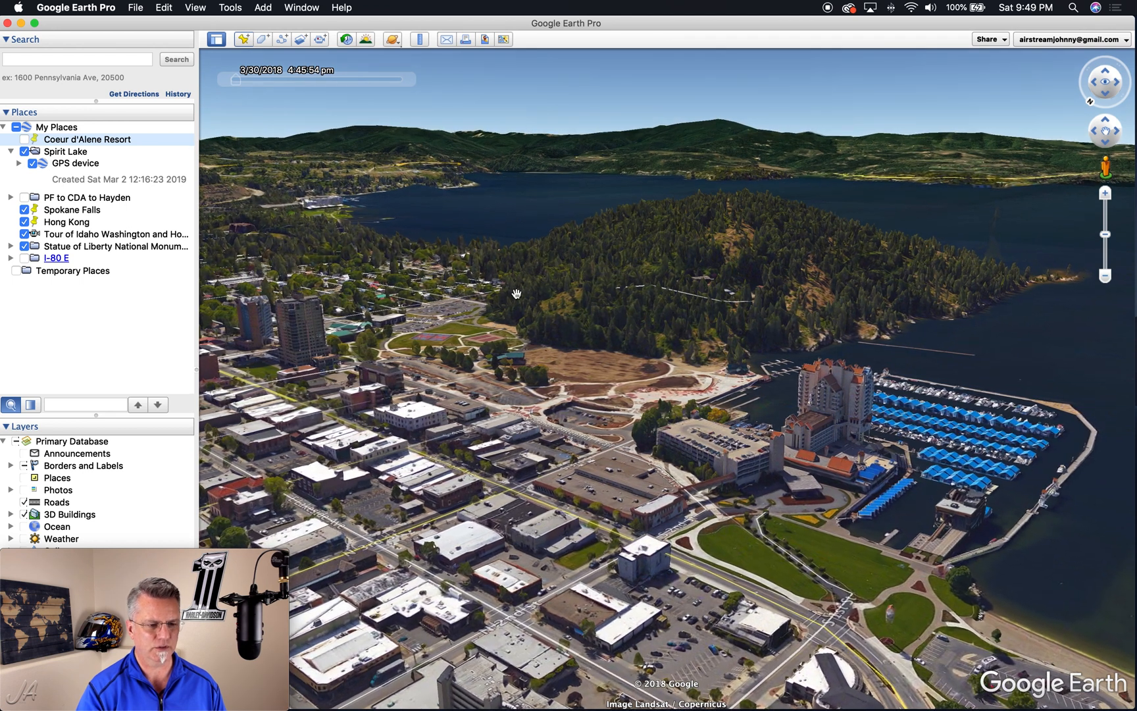
Review the cache size and touring preferences, and leave them without making changes
key(super+comma)
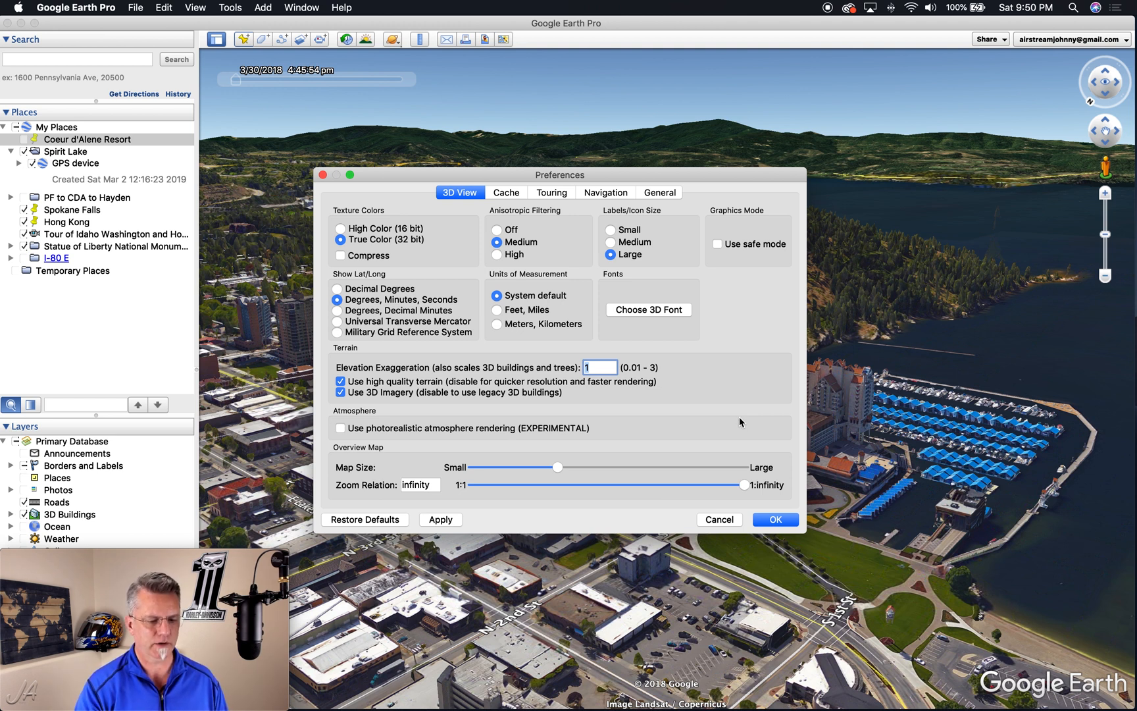
click(508, 192)
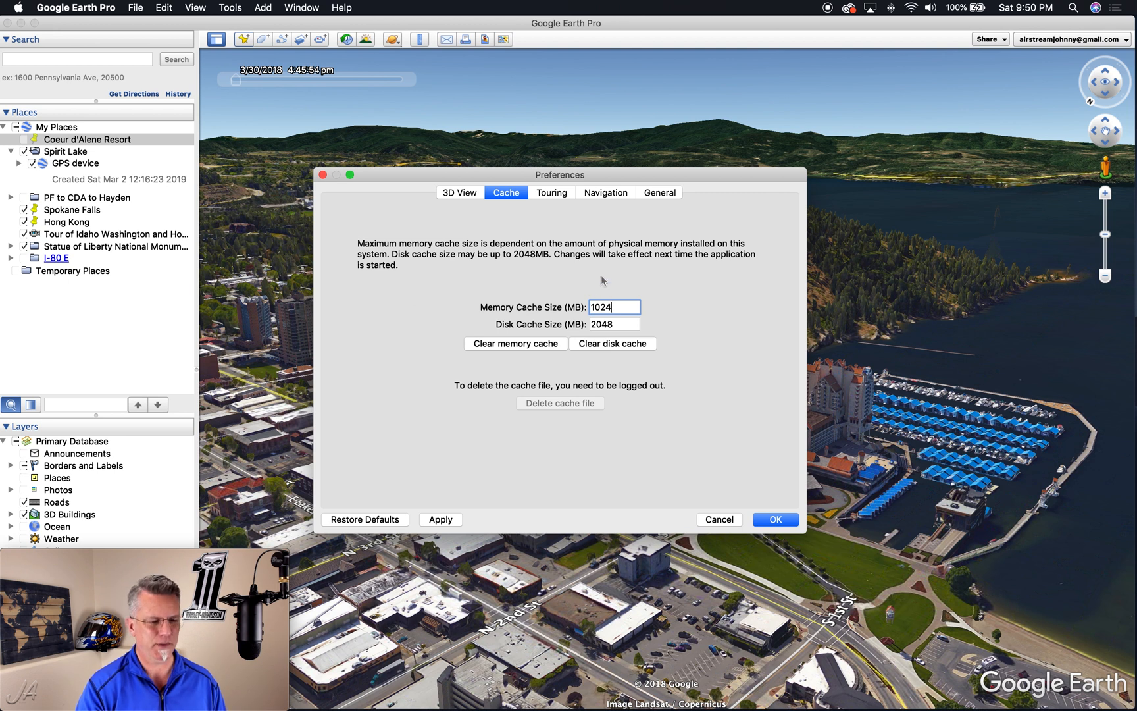
click(552, 192)
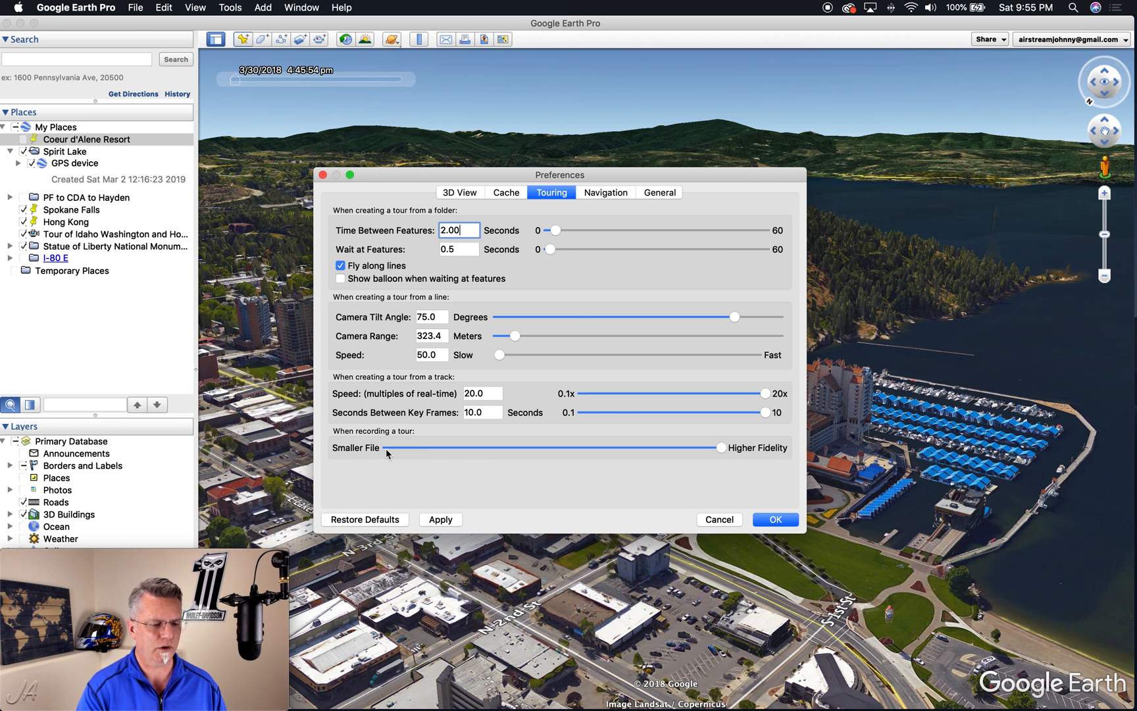
mouse_move(387, 451)
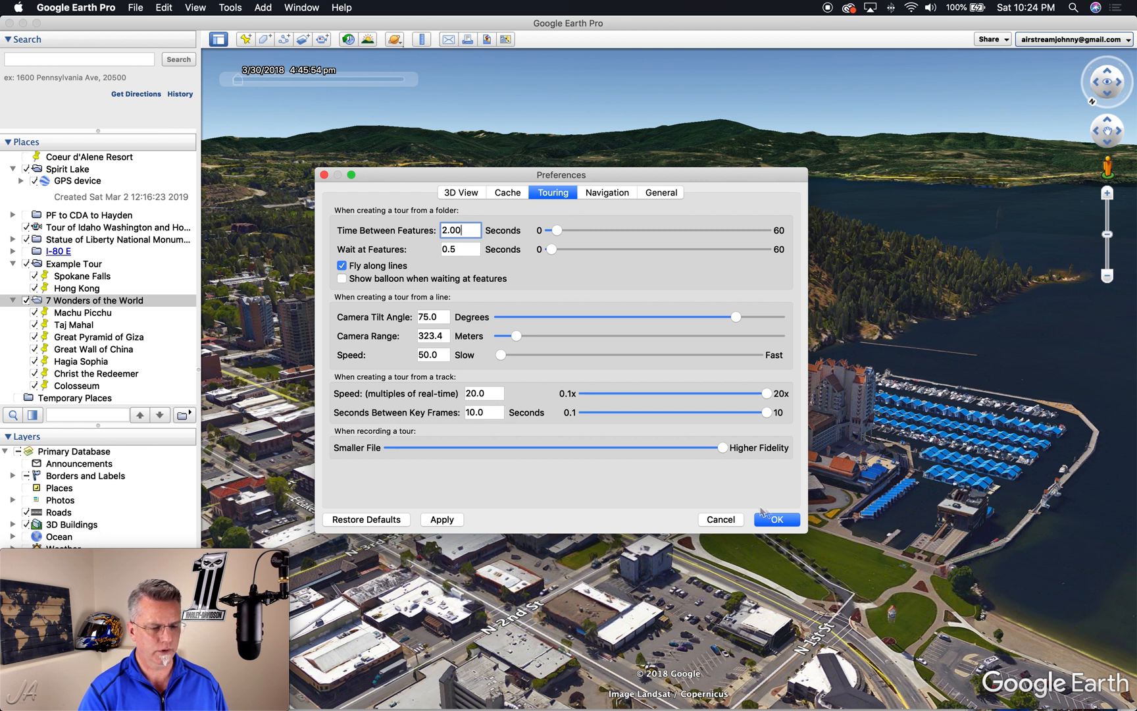
click(721, 519)
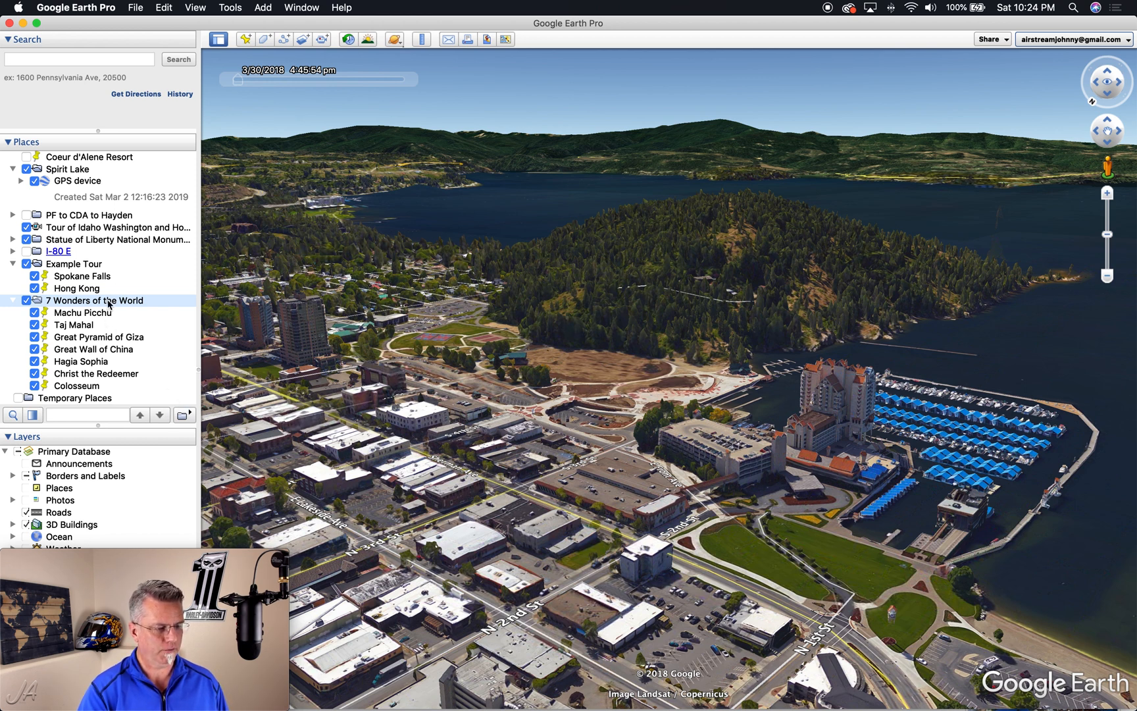
Play a tour of the 7 Wonders of the World folder
click(183, 414)
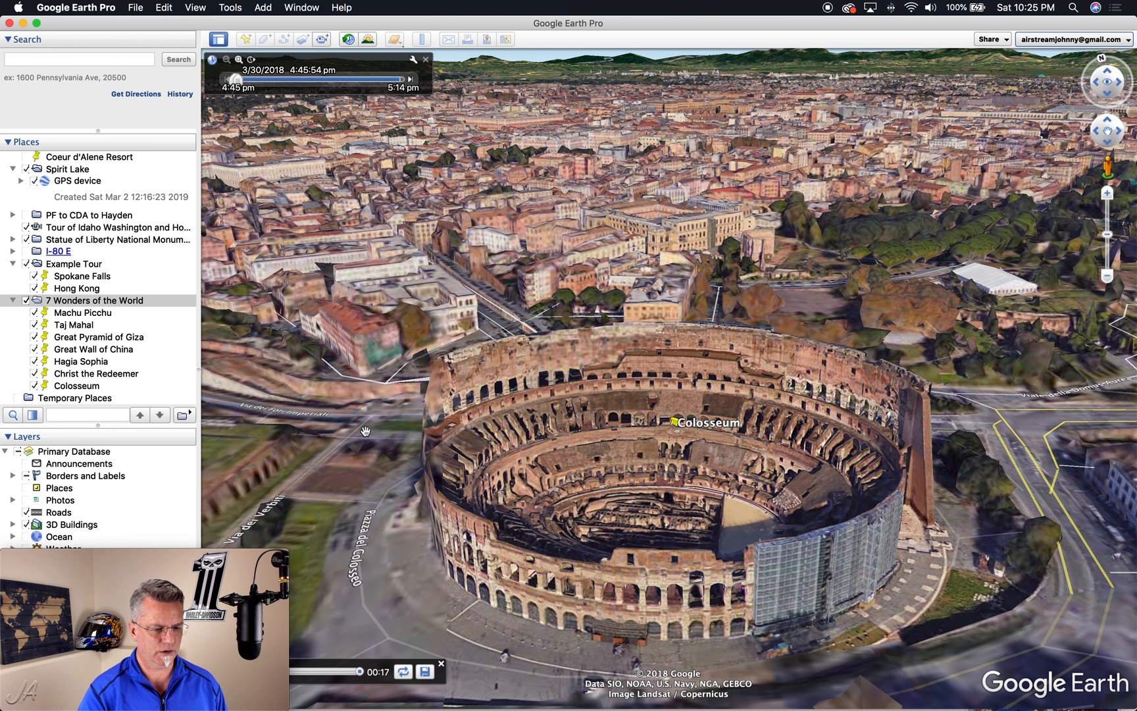
Set folder tours to 10 seconds between features and a 3-second wait at features, and replay the 7 Wonders of the World tour
click(76, 8)
click(59, 44)
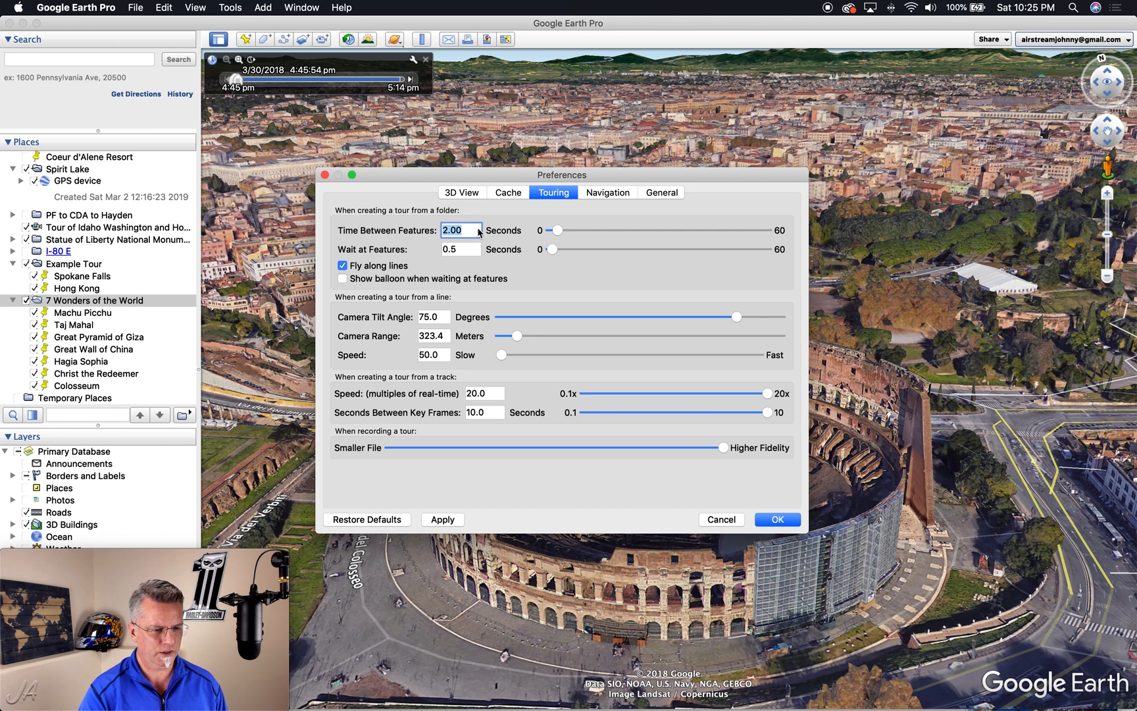
drag(472, 229, 439, 229)
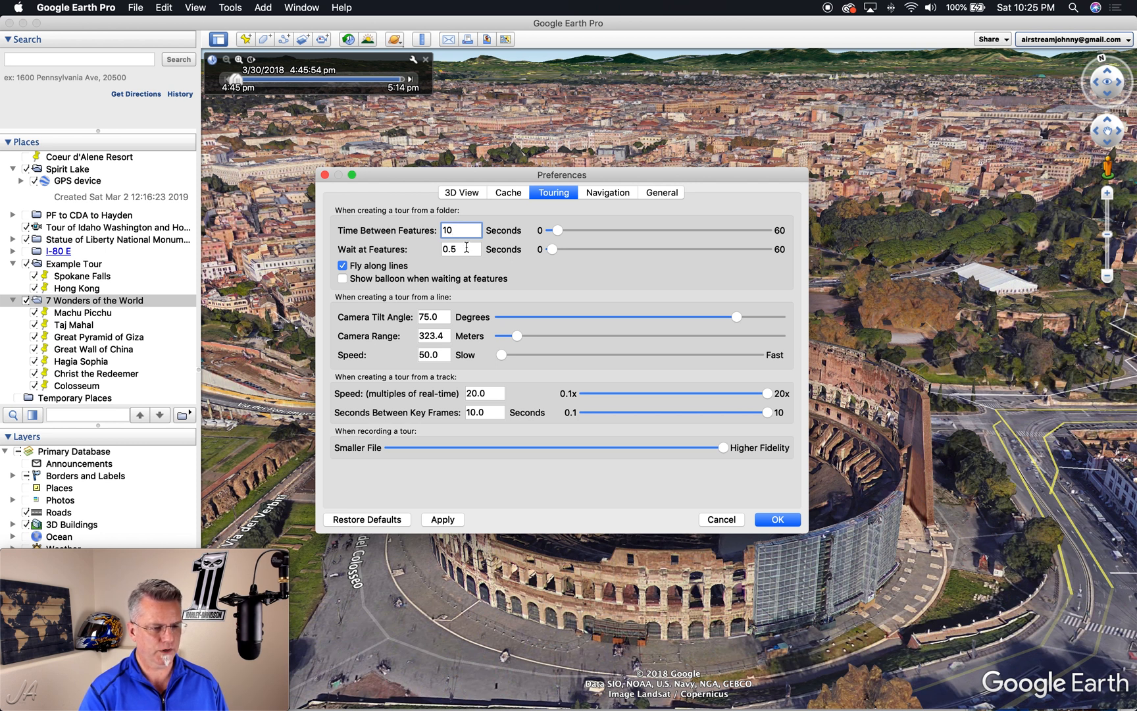
drag(466, 247, 436, 253)
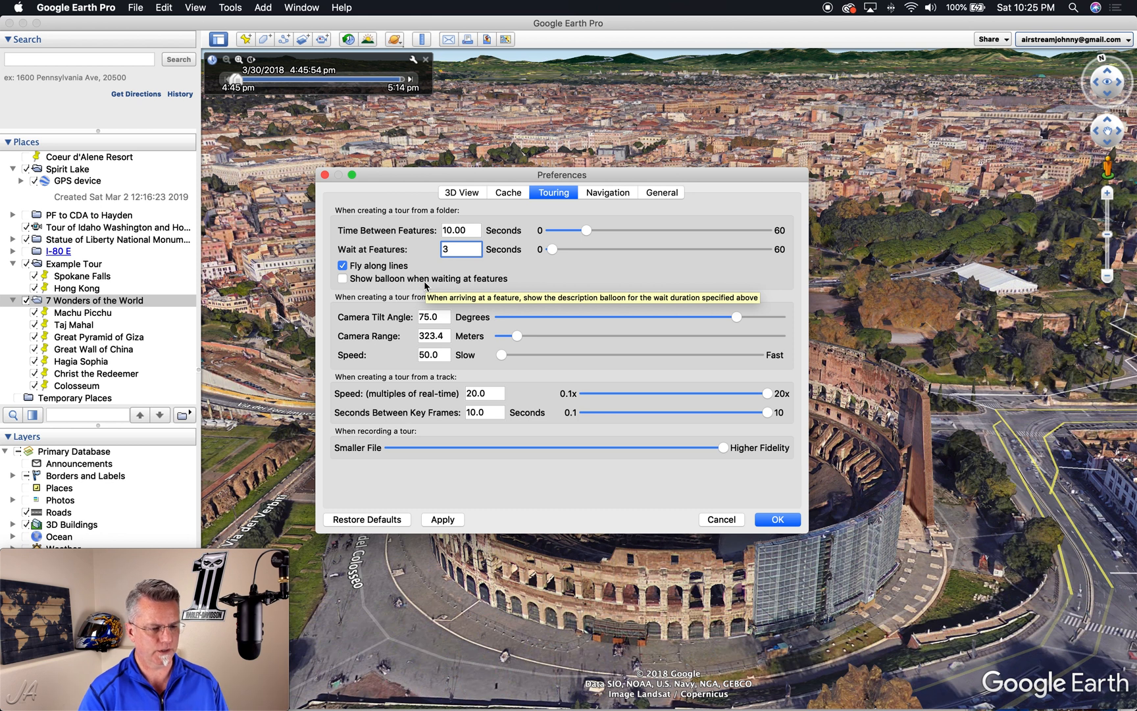
click(662, 502)
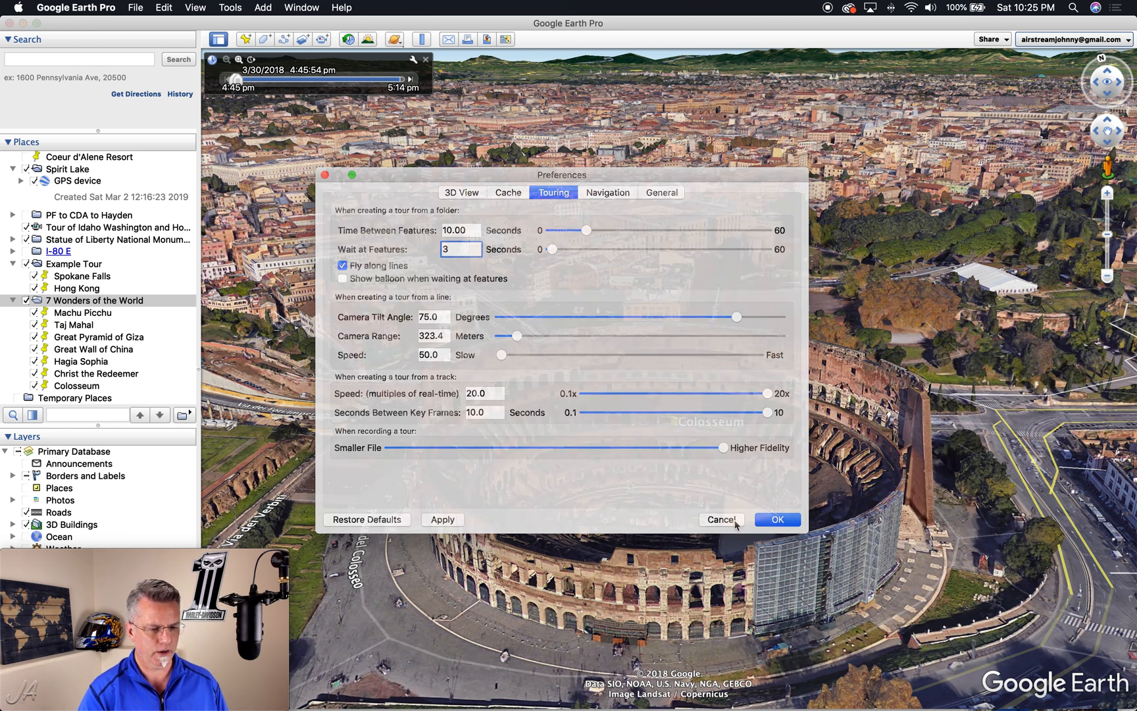
click(775, 521)
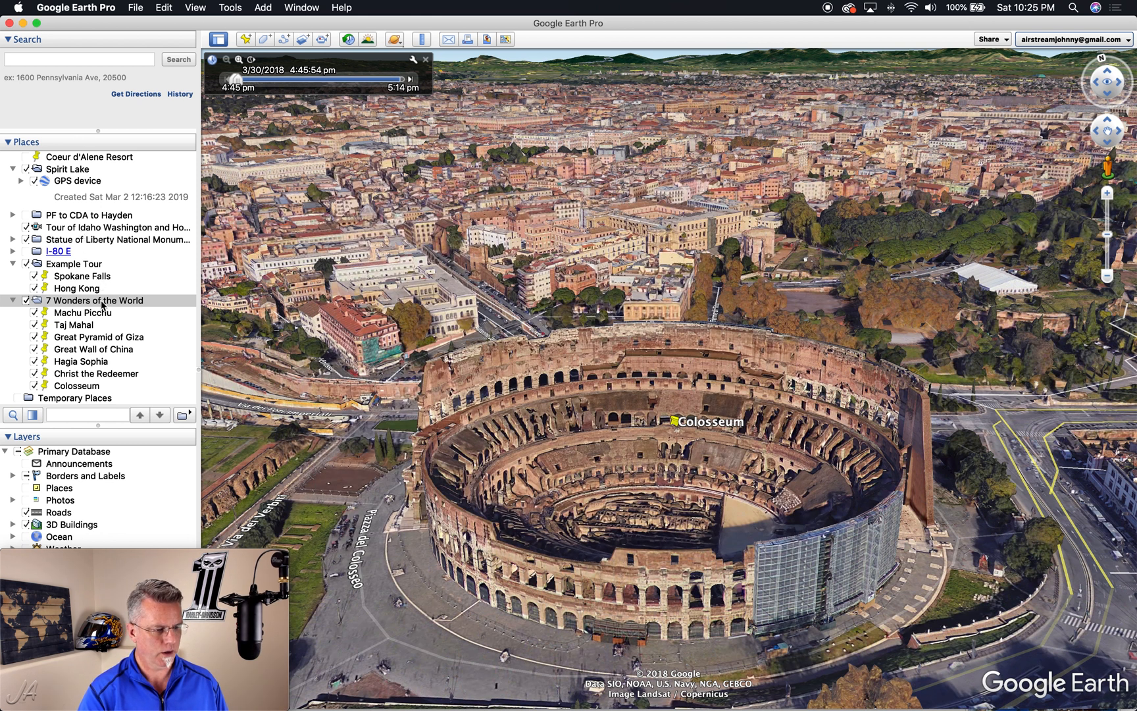
click(182, 414)
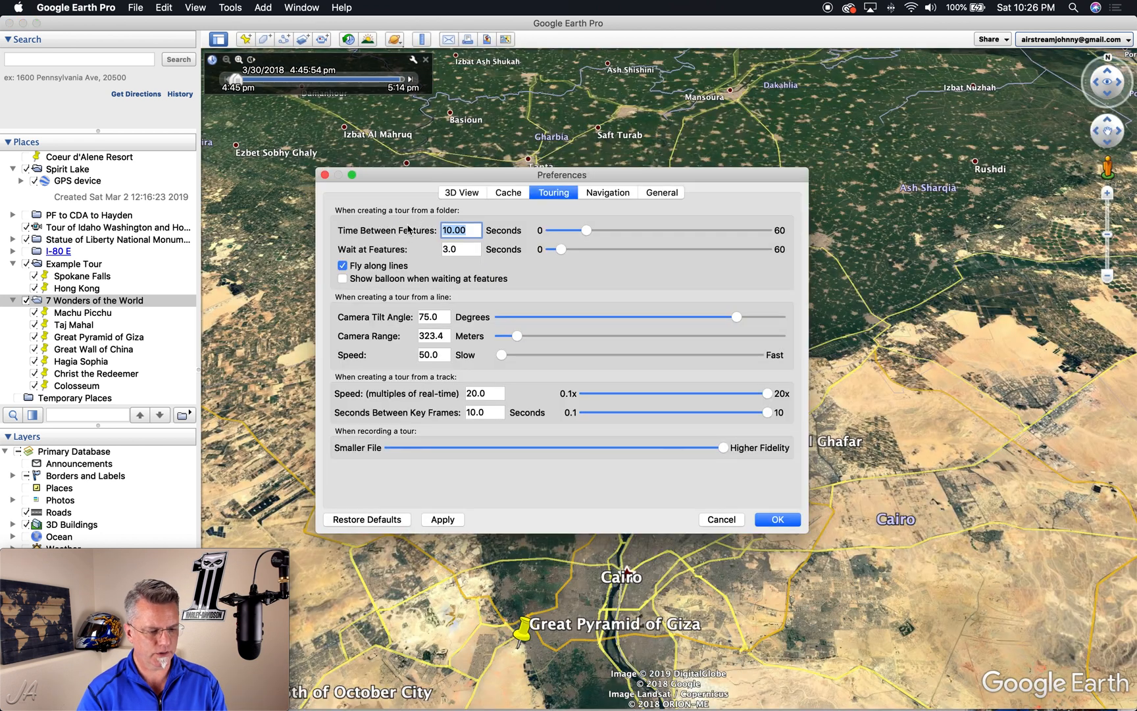
Set the folder tour's time between features to 2 seconds and the wait at features to 0.5 seconds
text(2)
click(431, 250)
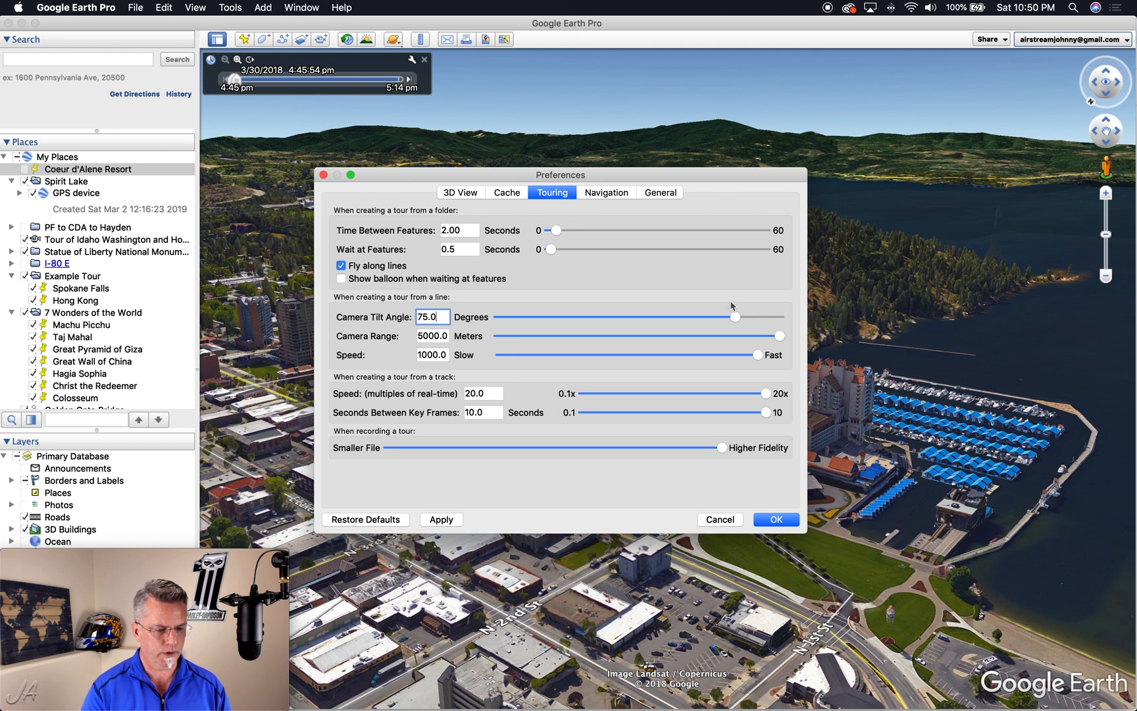
Close the preferences and fly to the saved Golden Gate Bridge path
click(734, 520)
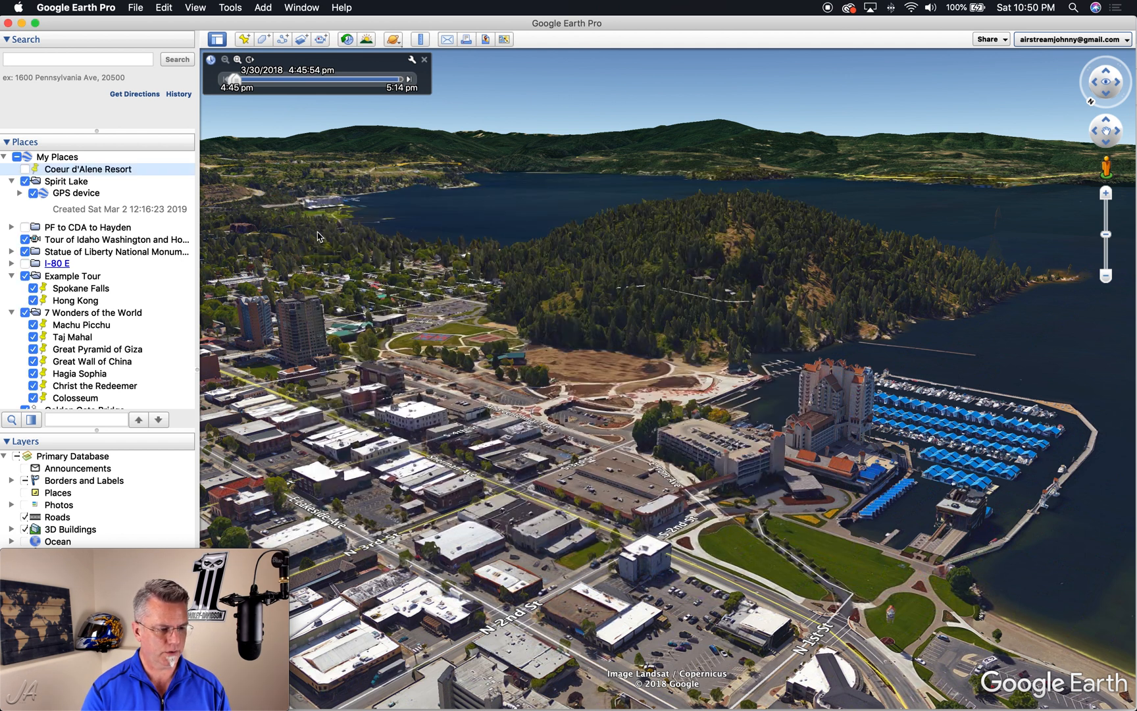
scroll(113, 295, down, 1)
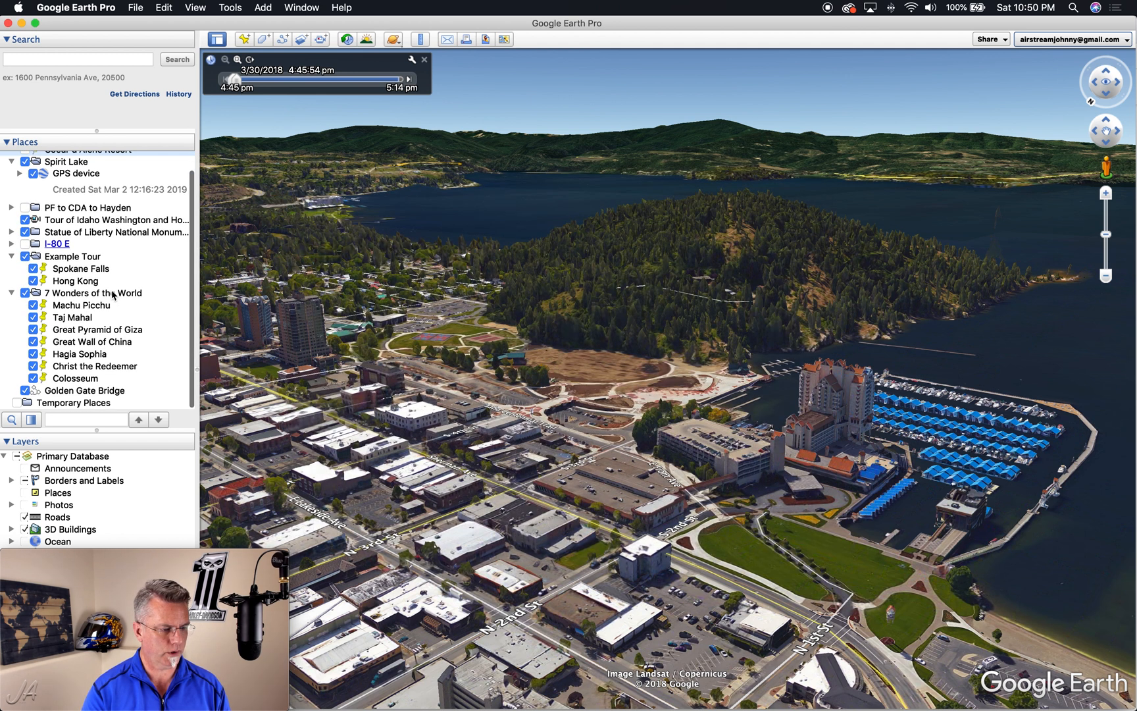
double_click(118, 391)
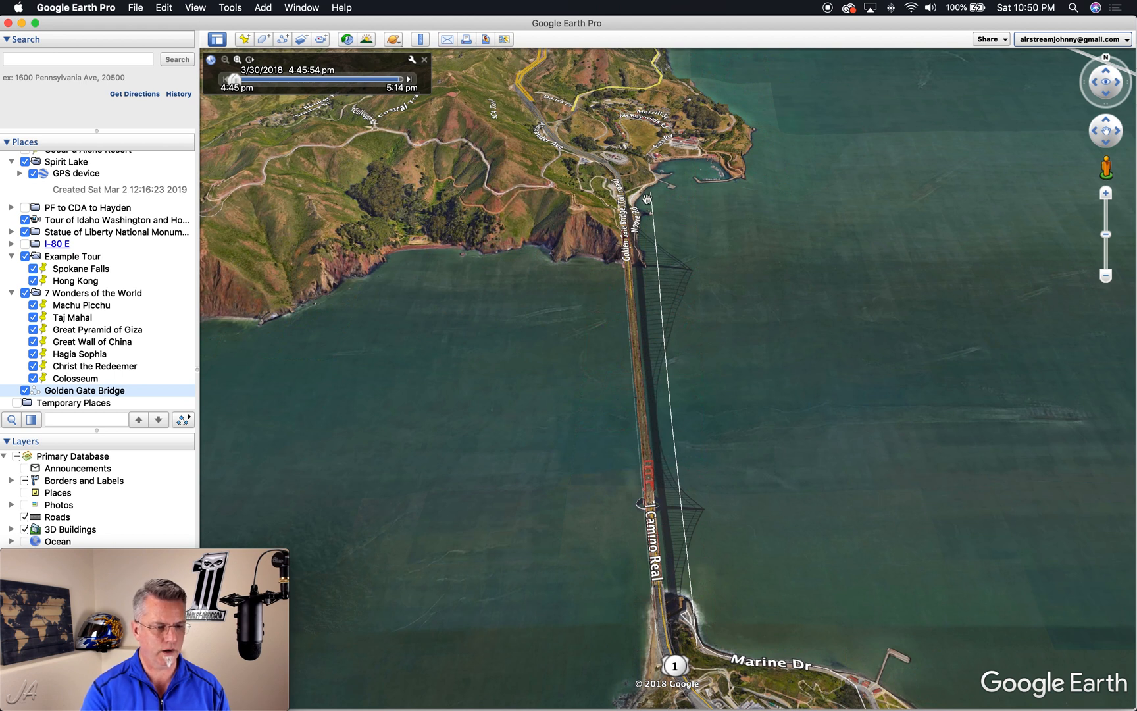
Draw a trial two-point path across the open water east of the bridge, and discard it
click(282, 40)
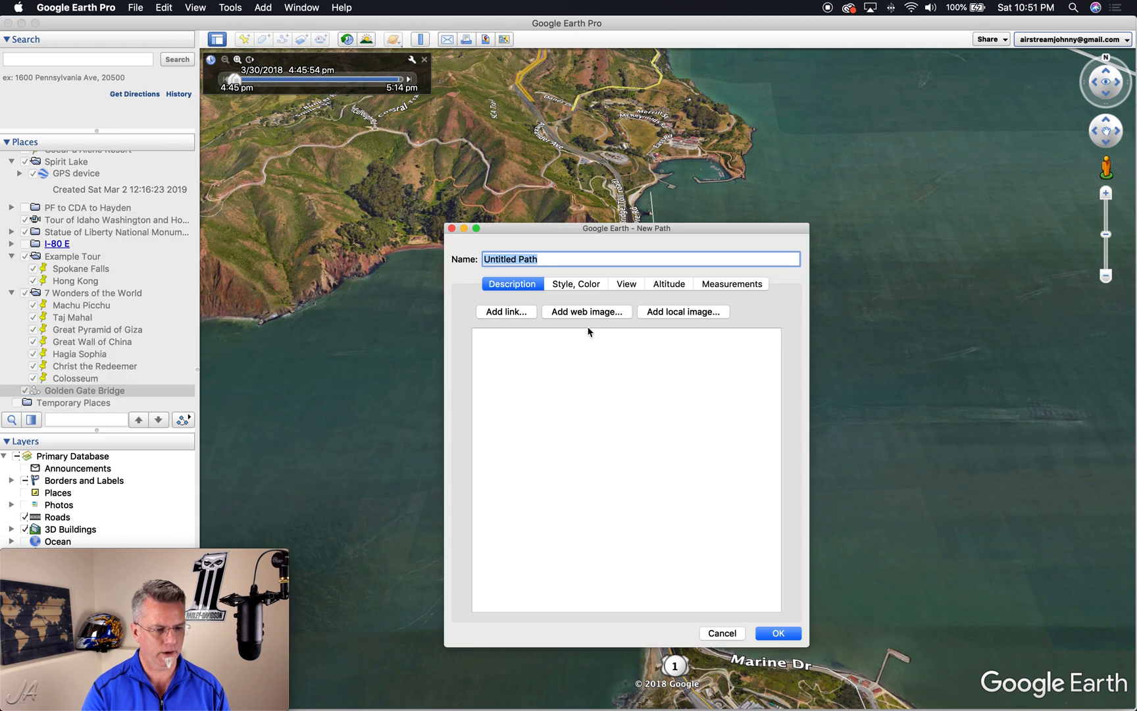
click(985, 577)
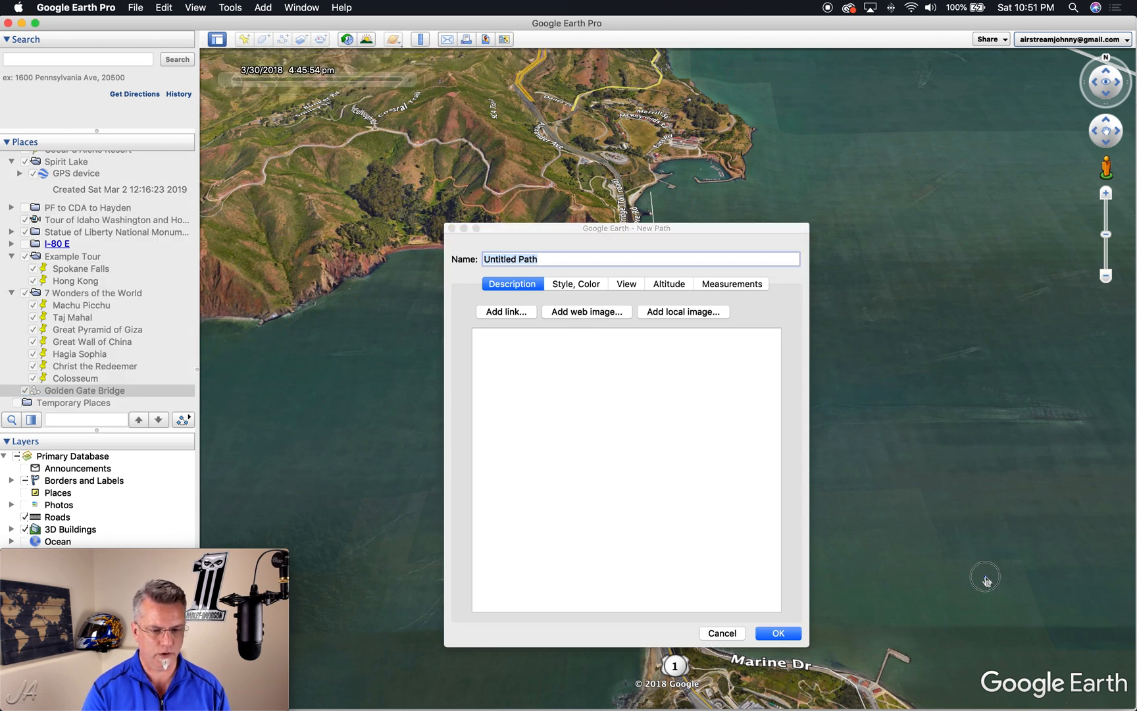
click(938, 160)
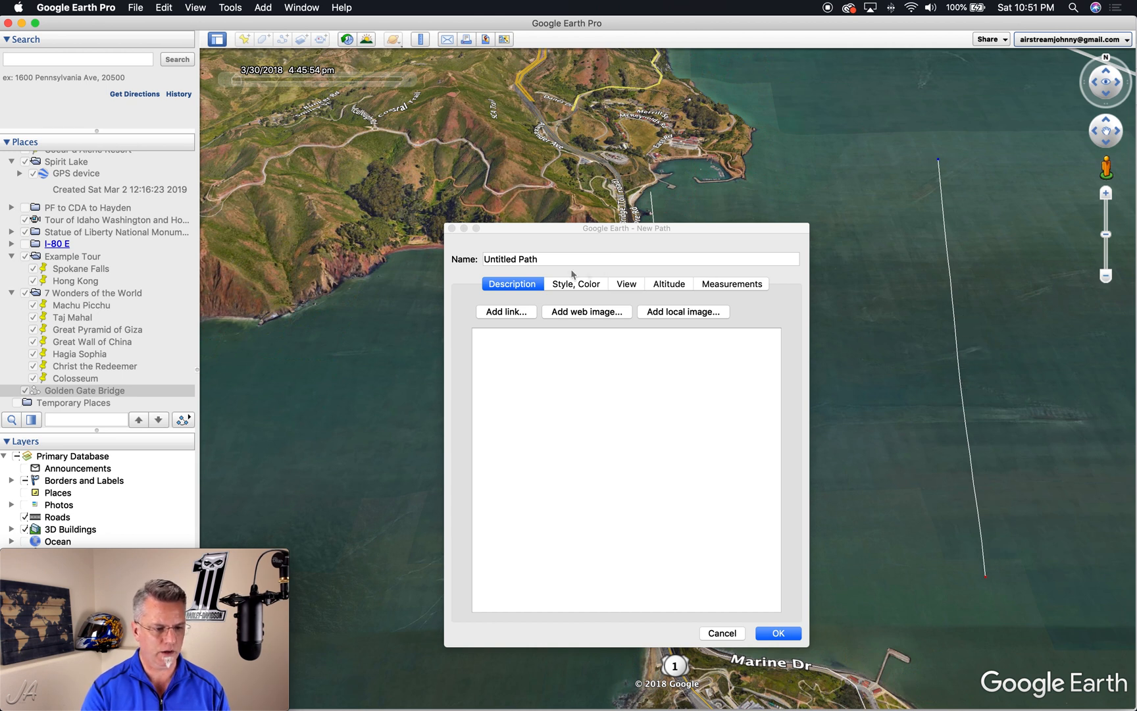
click(721, 632)
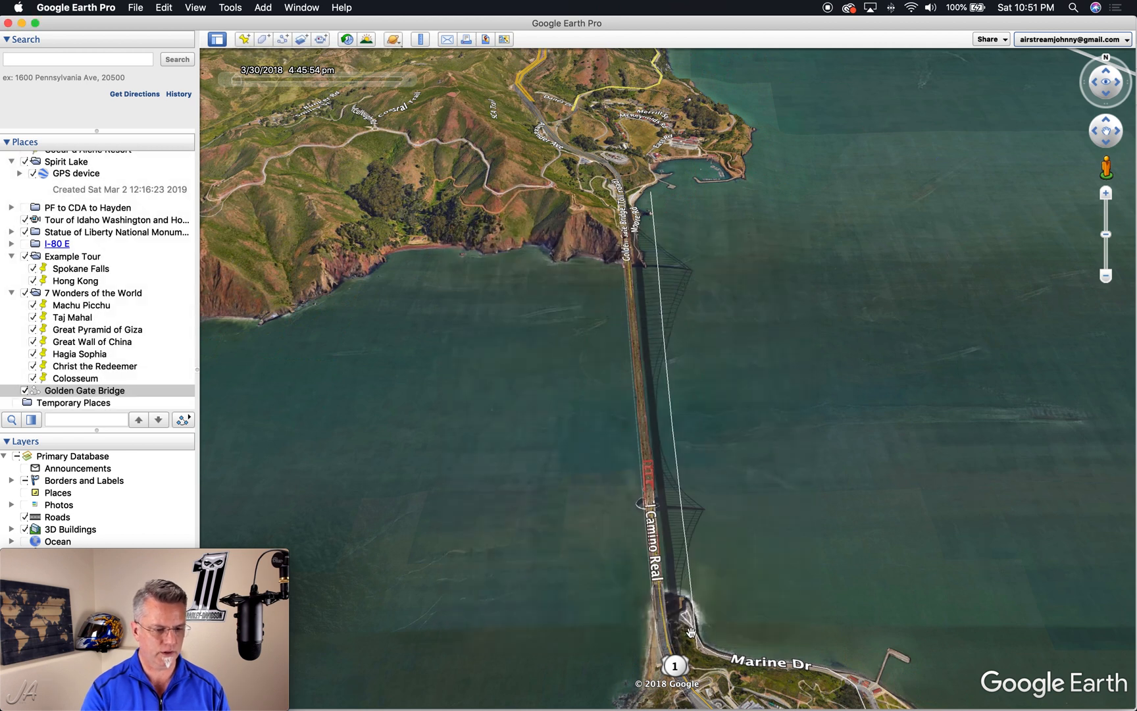
Play a tour along the Golden Gate Bridge path
click(144, 392)
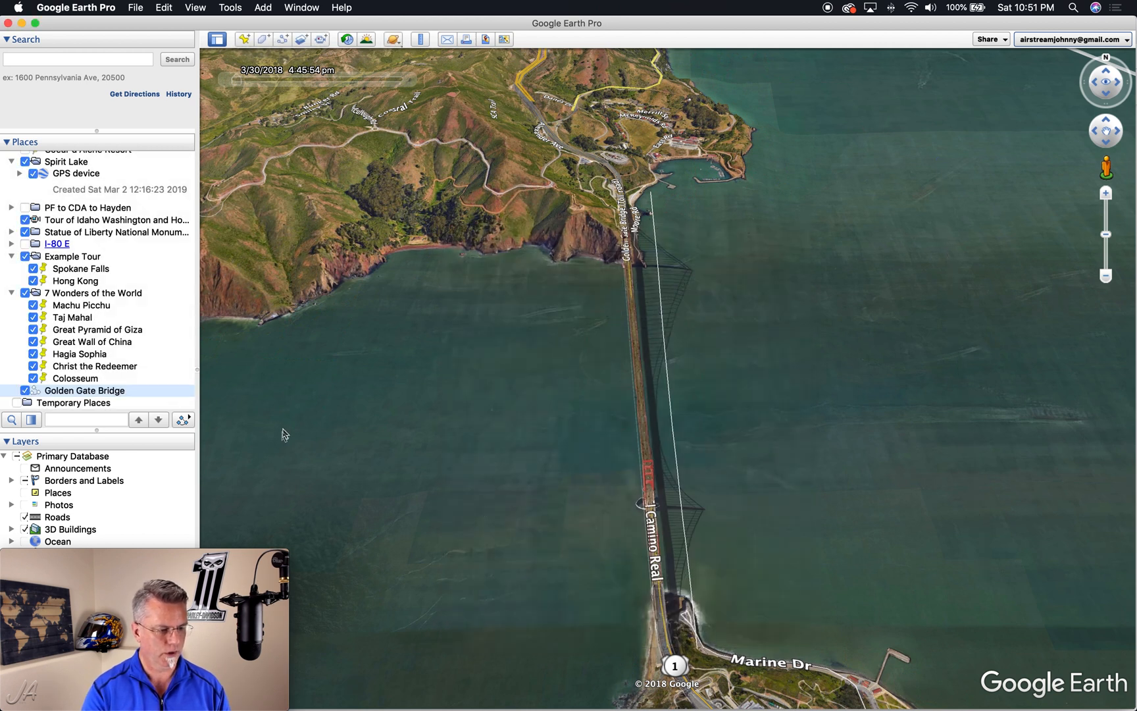
click(183, 420)
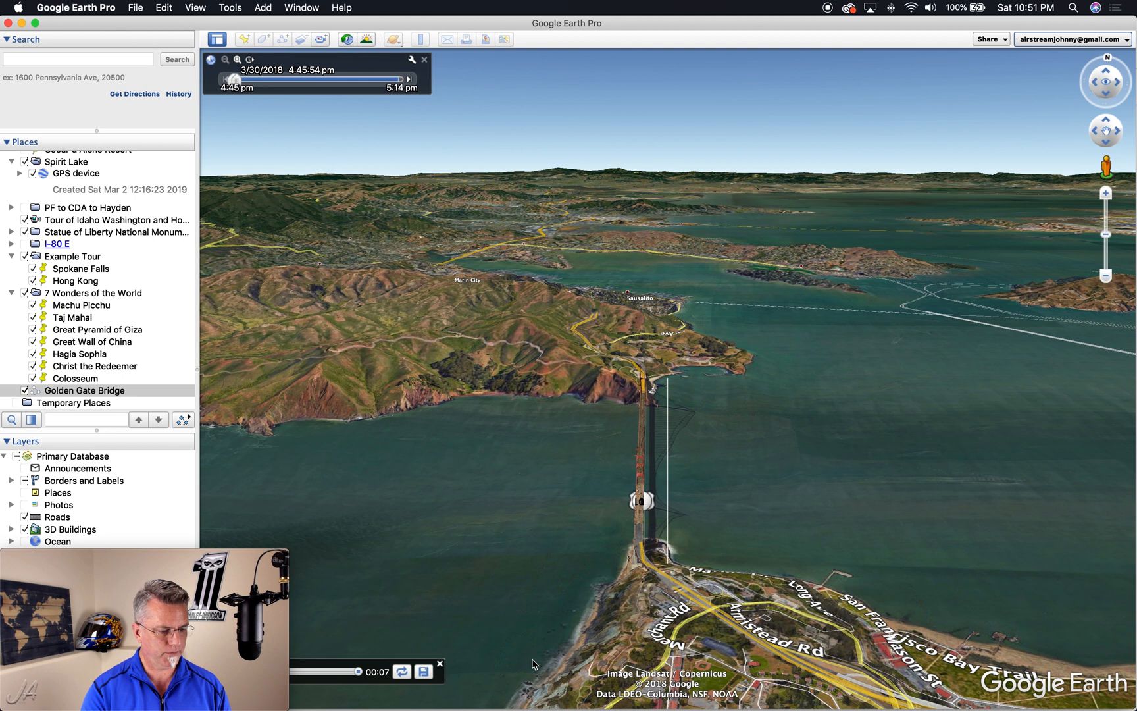
Set the camera range for line tours to about 251 meters, and replay the Golden Gate Bridge path tour
click(108, 11)
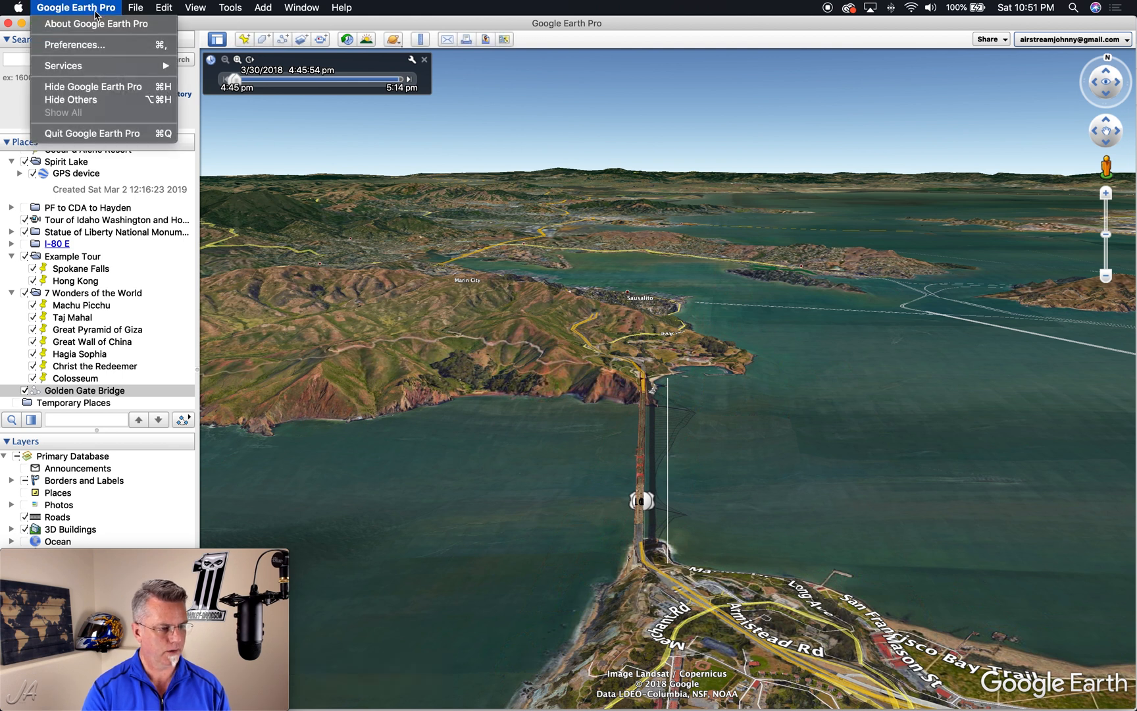
click(96, 46)
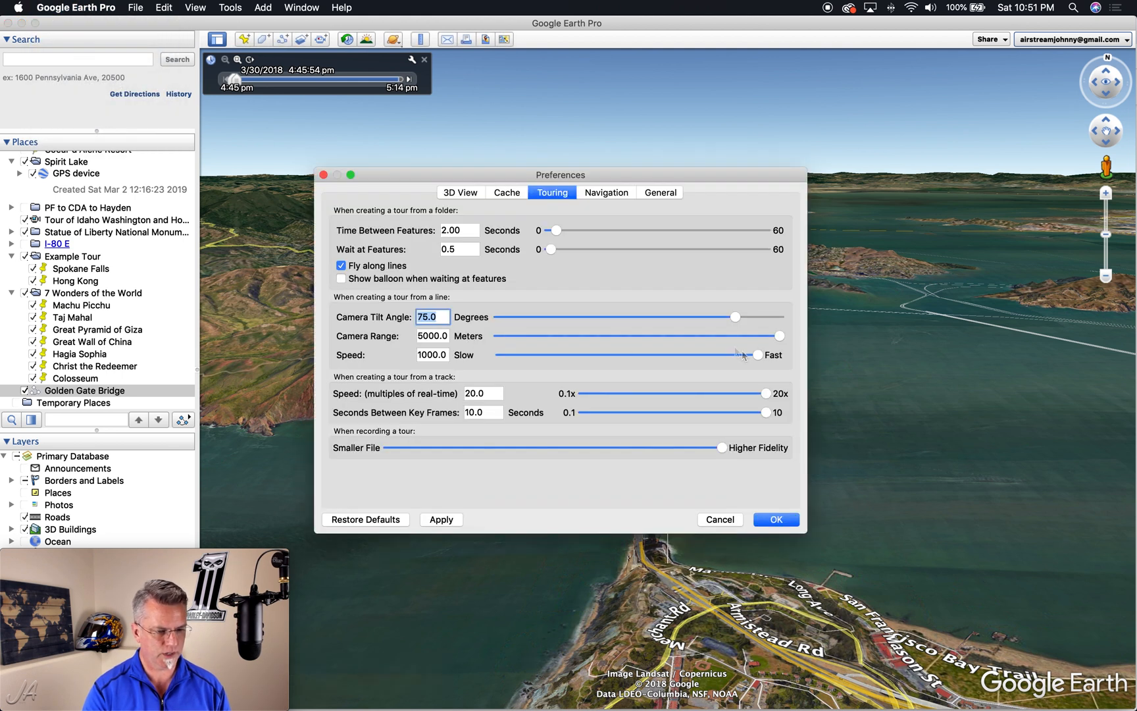
drag(778, 336, 512, 339)
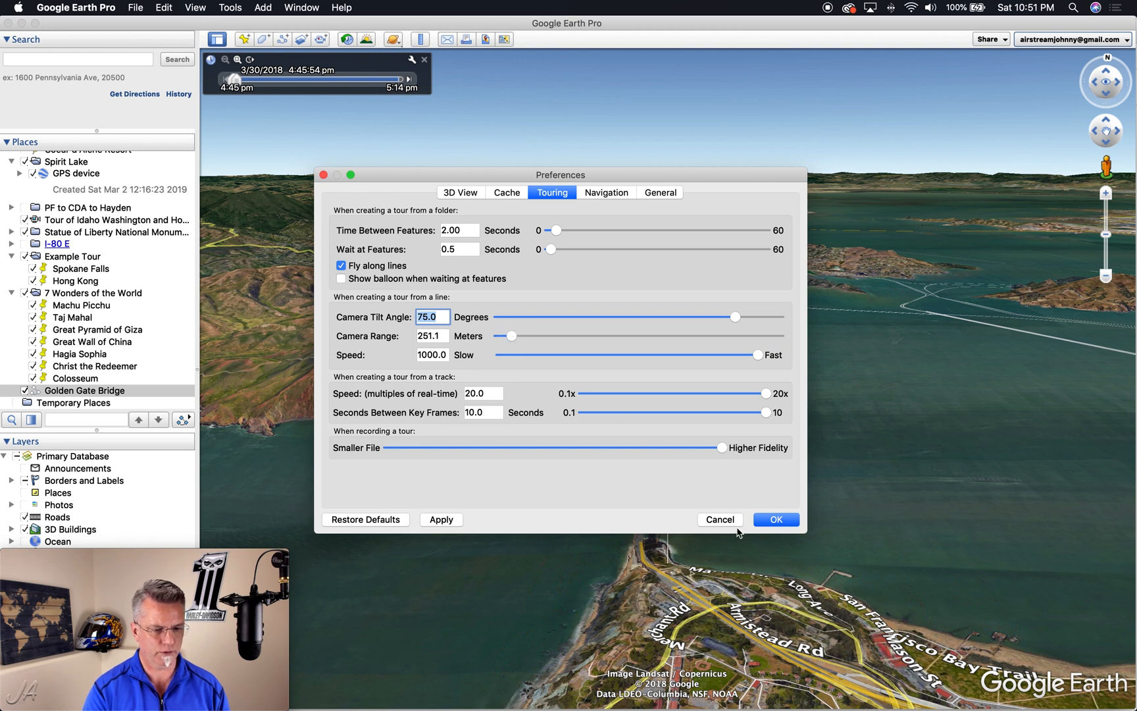
click(776, 519)
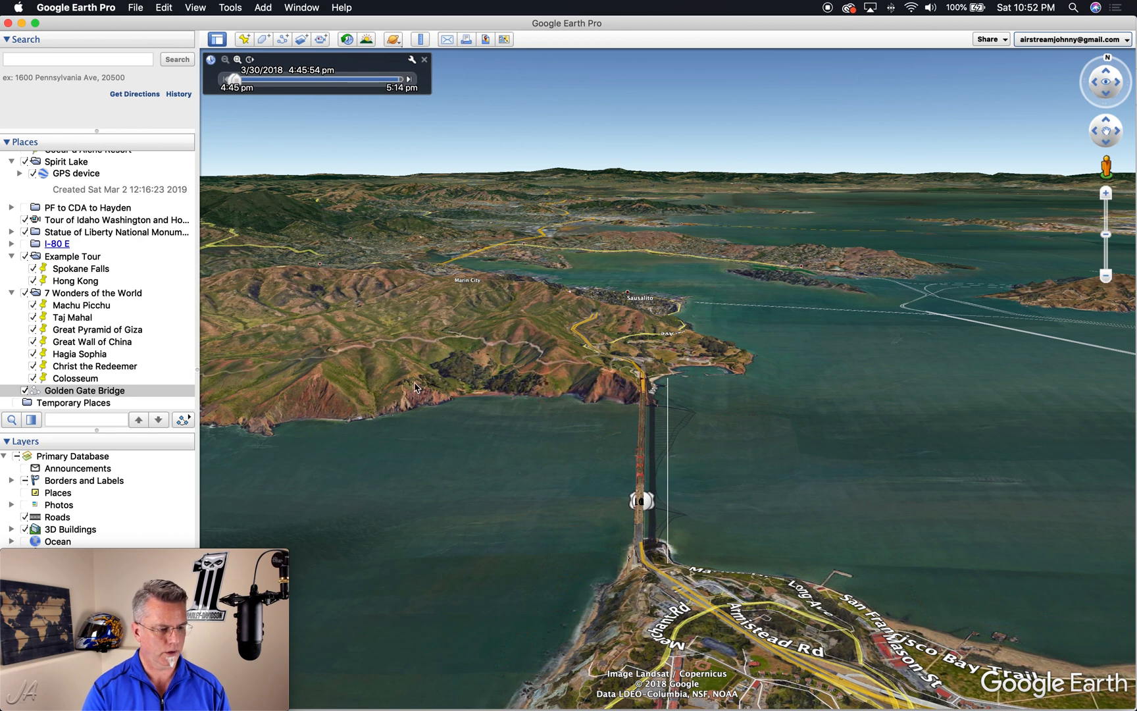
click(183, 419)
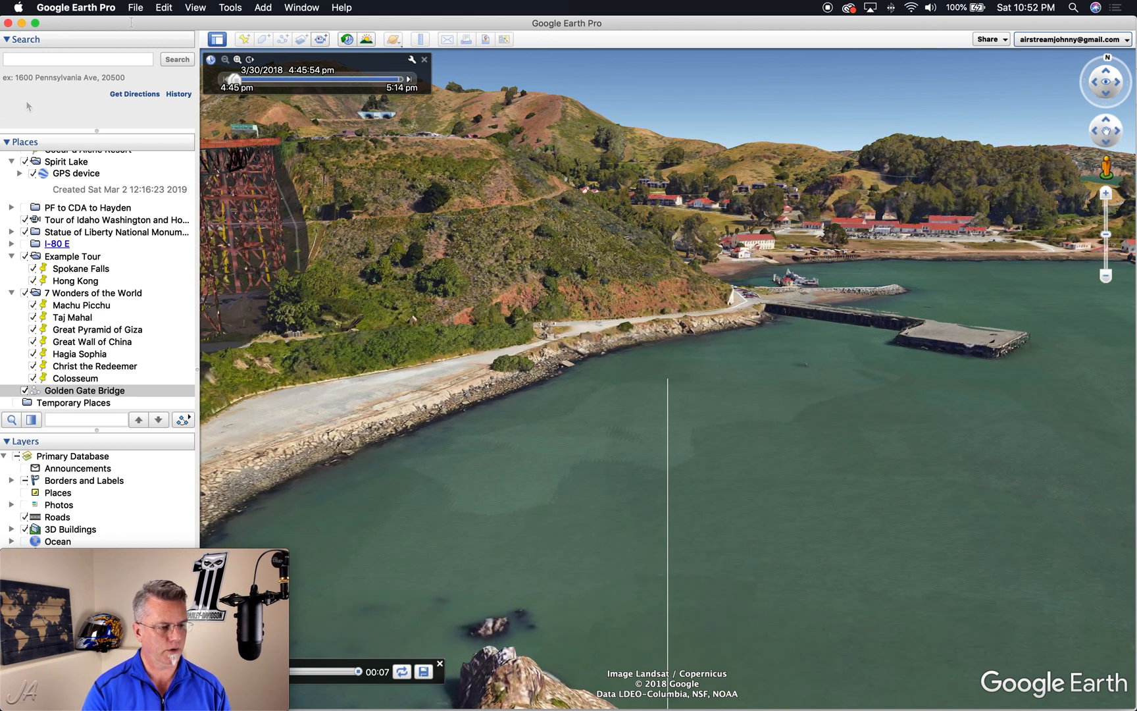
Set the line tour speed to about 80, replay the Golden Gate Bridge path tour, and close it partway through
click(89, 8)
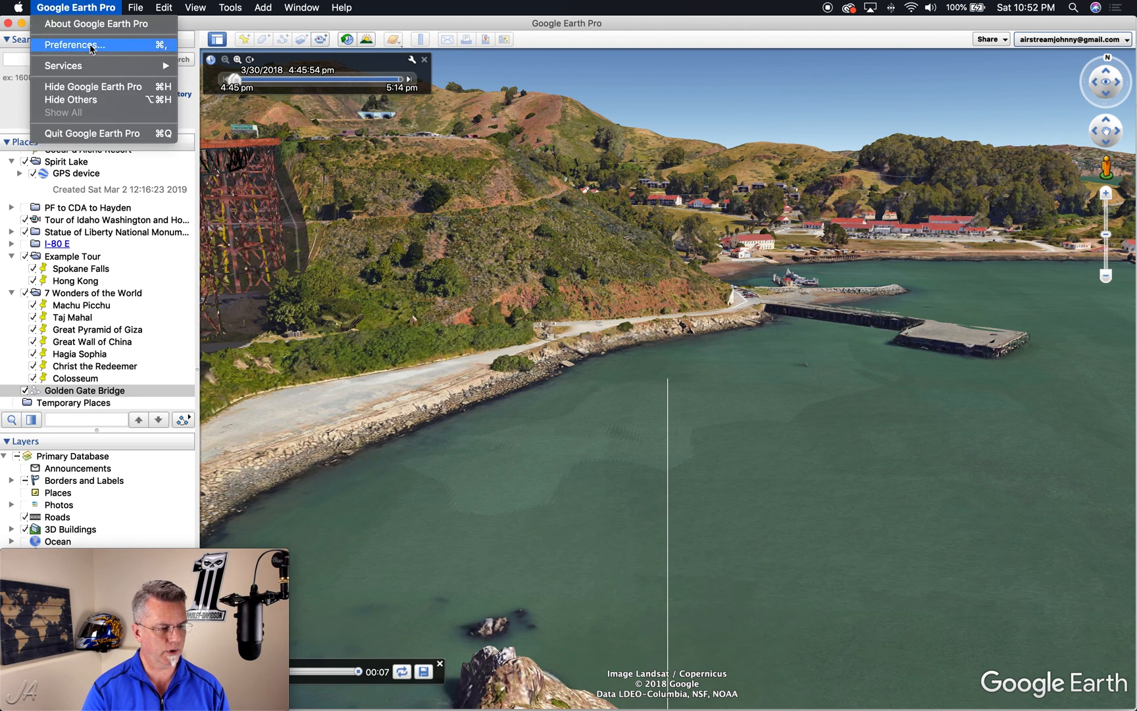
click(96, 43)
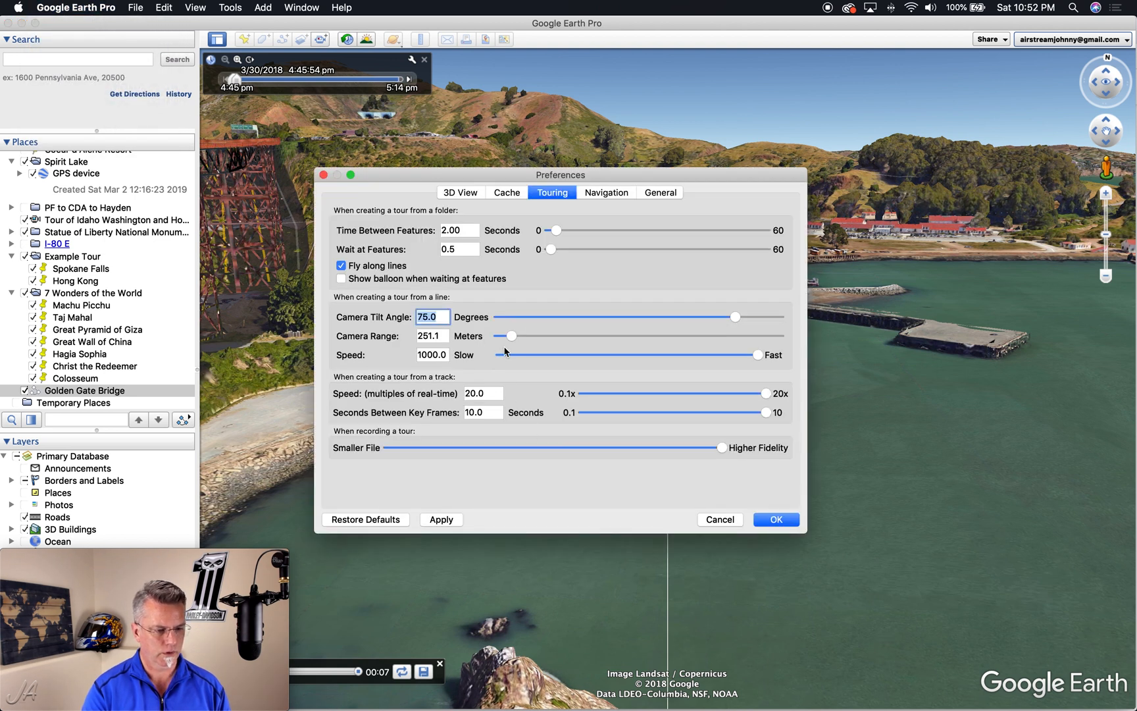
drag(760, 360, 511, 358)
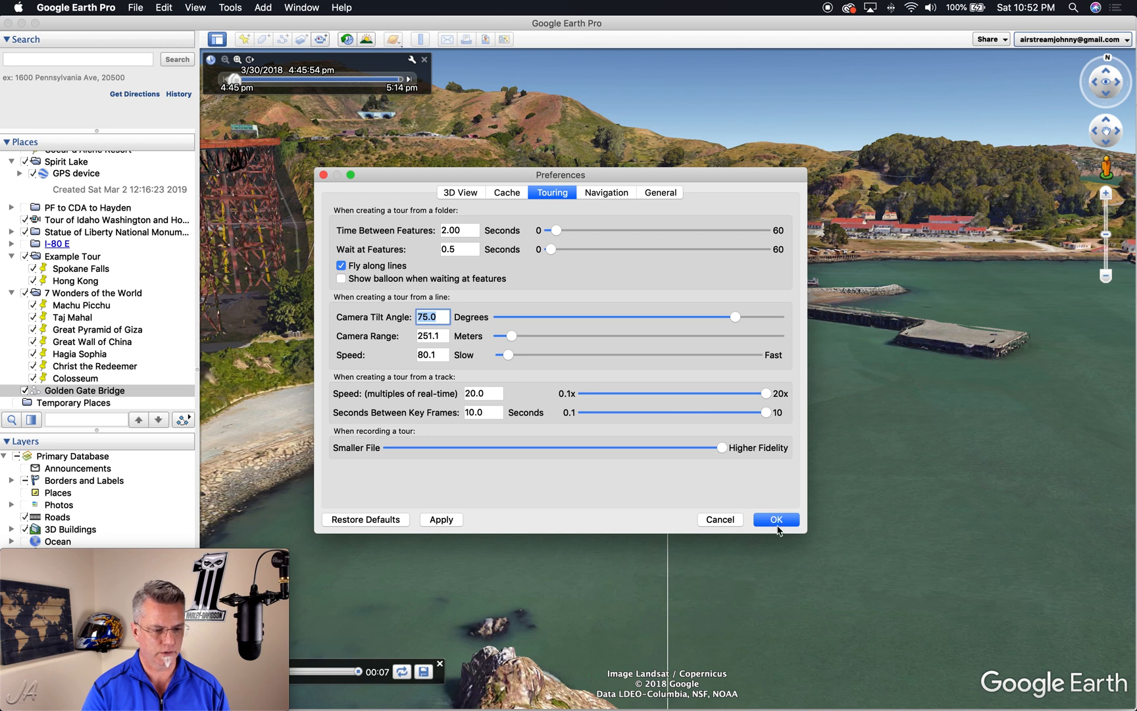
click(777, 520)
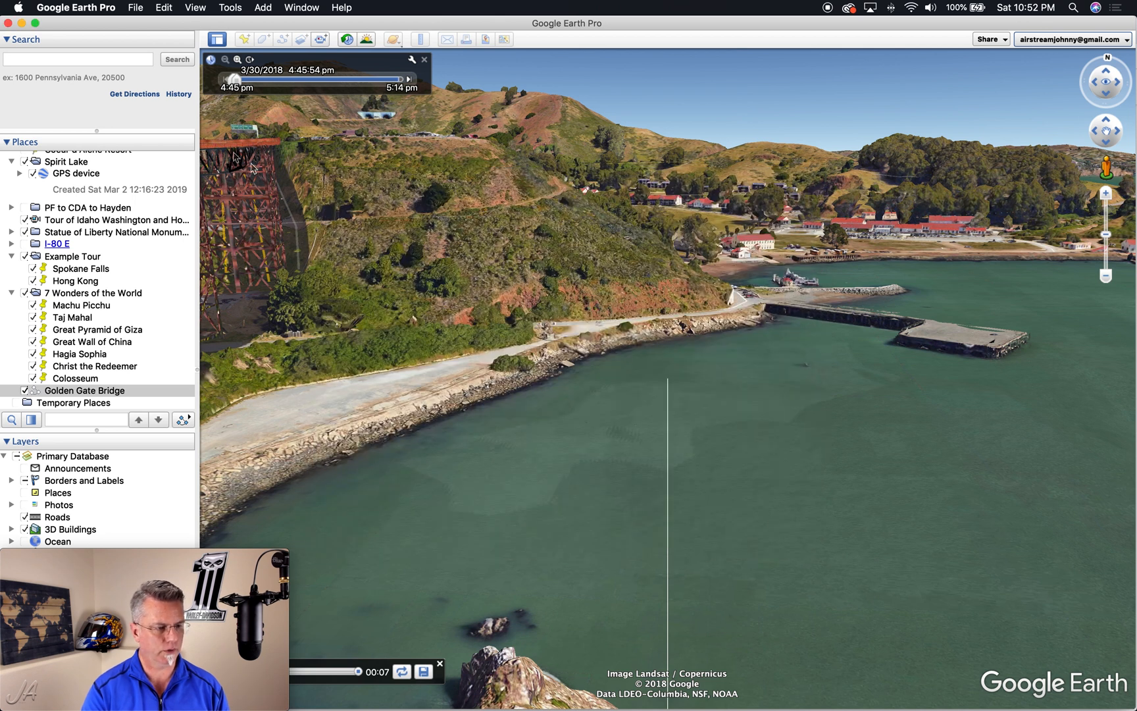
click(184, 419)
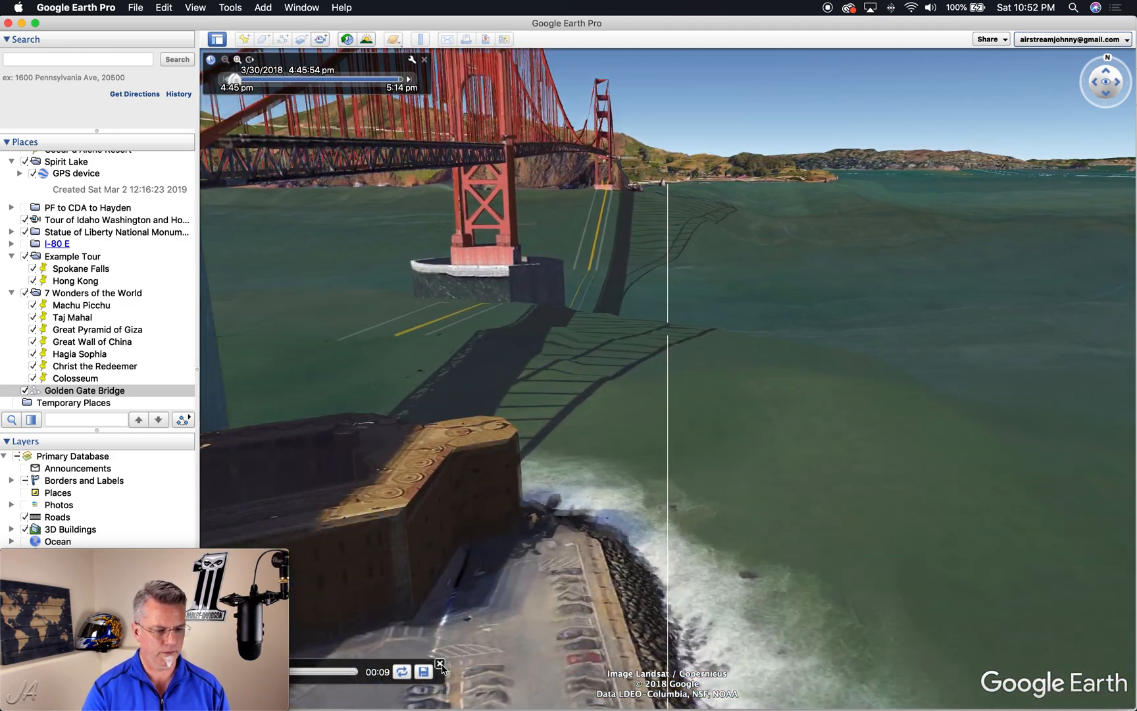
click(440, 664)
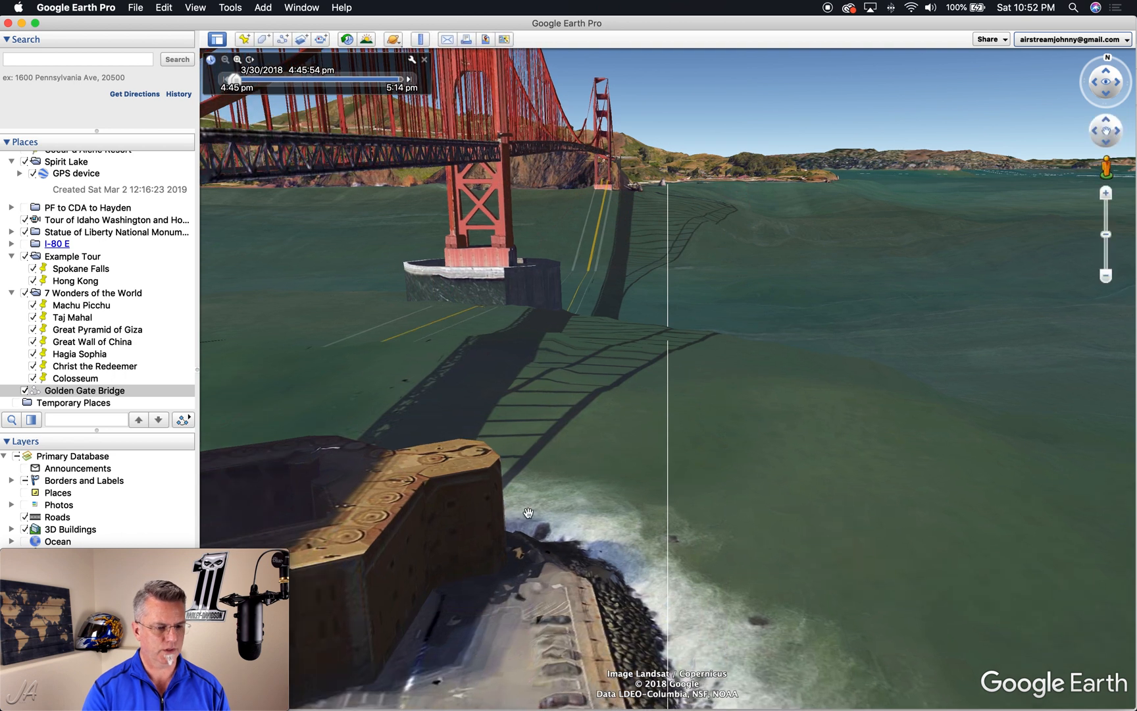
Set line tours to a speed of 1000, a camera range of about 384 meters and a 65-degree tilt, and replay the bridge path tour
click(75, 7)
click(97, 45)
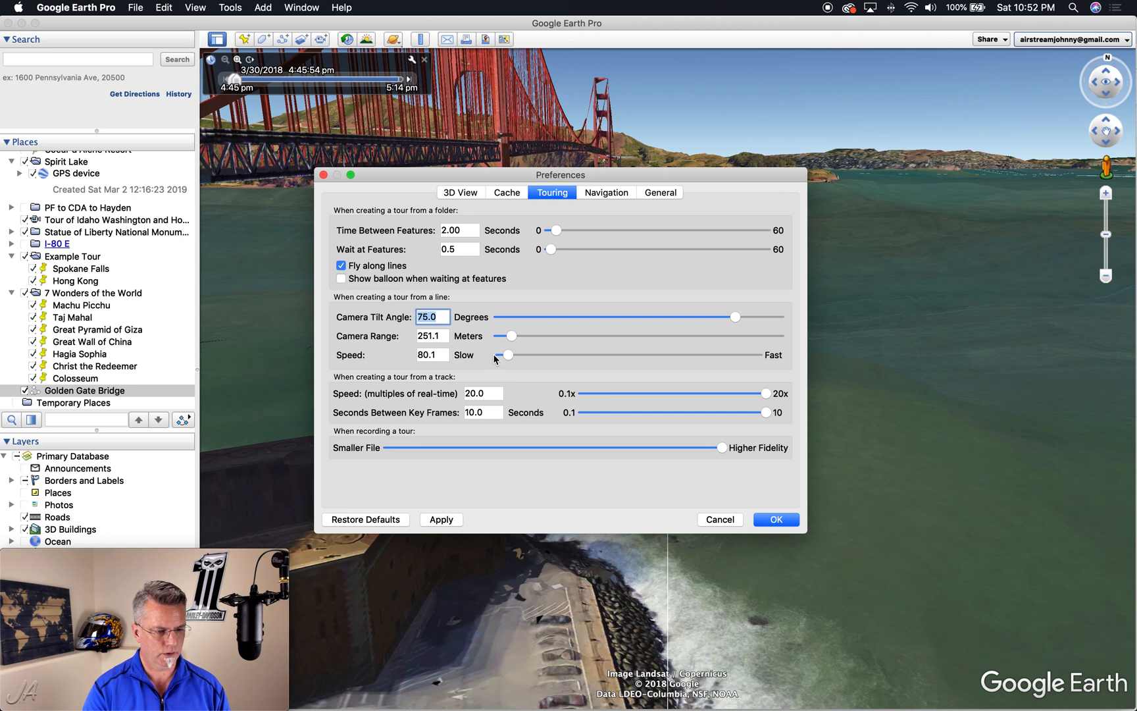
drag(522, 359, 750, 353)
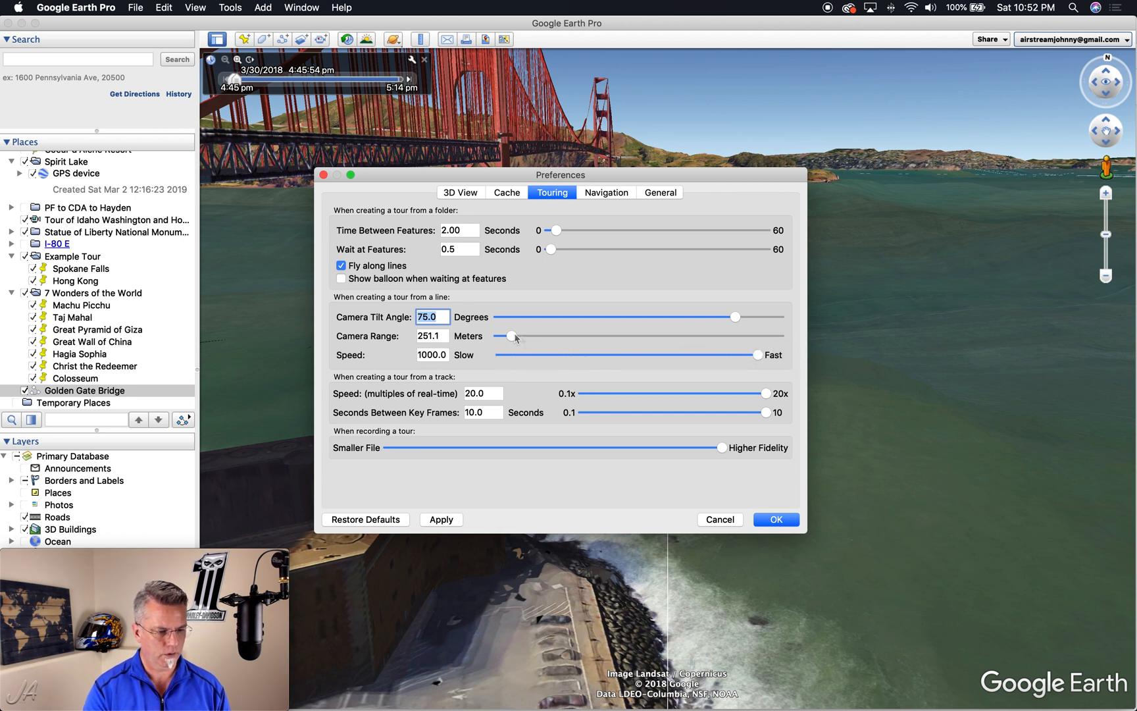
drag(516, 337, 520, 337)
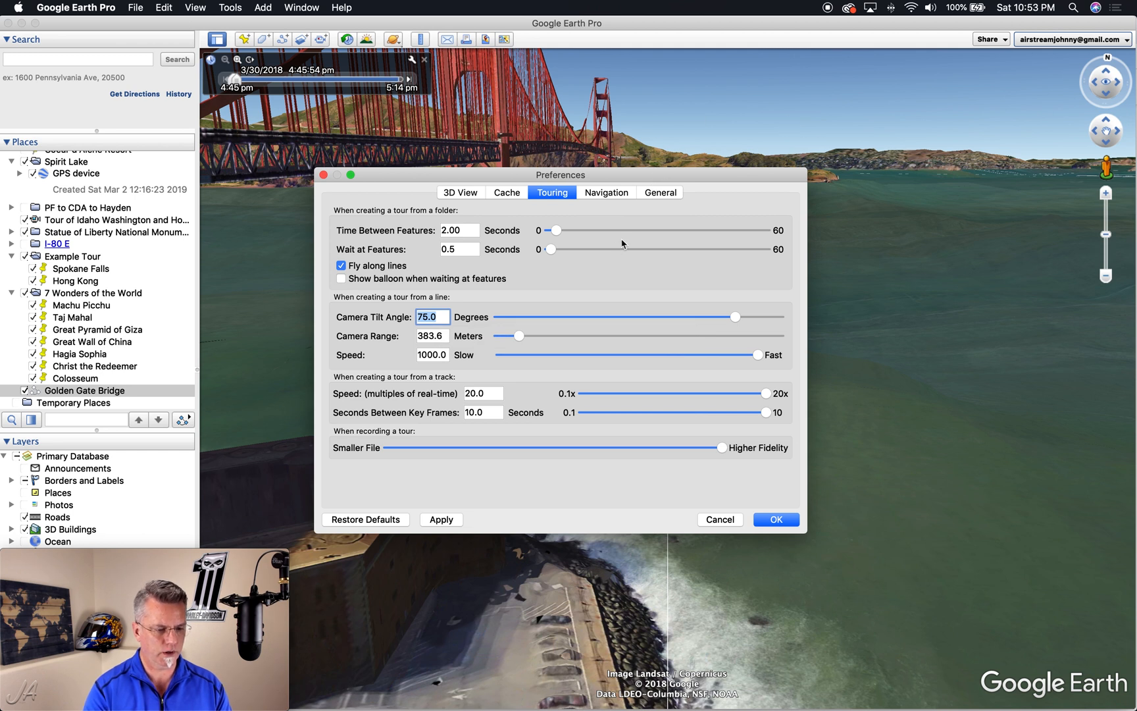
text(65)
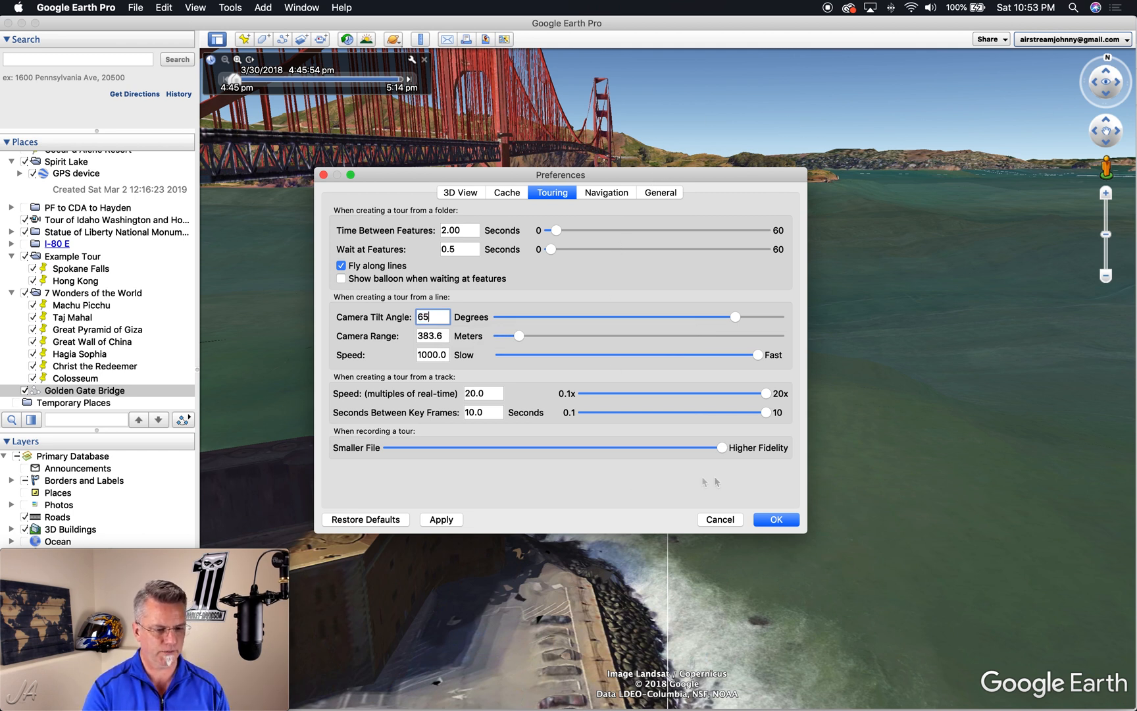
click(780, 519)
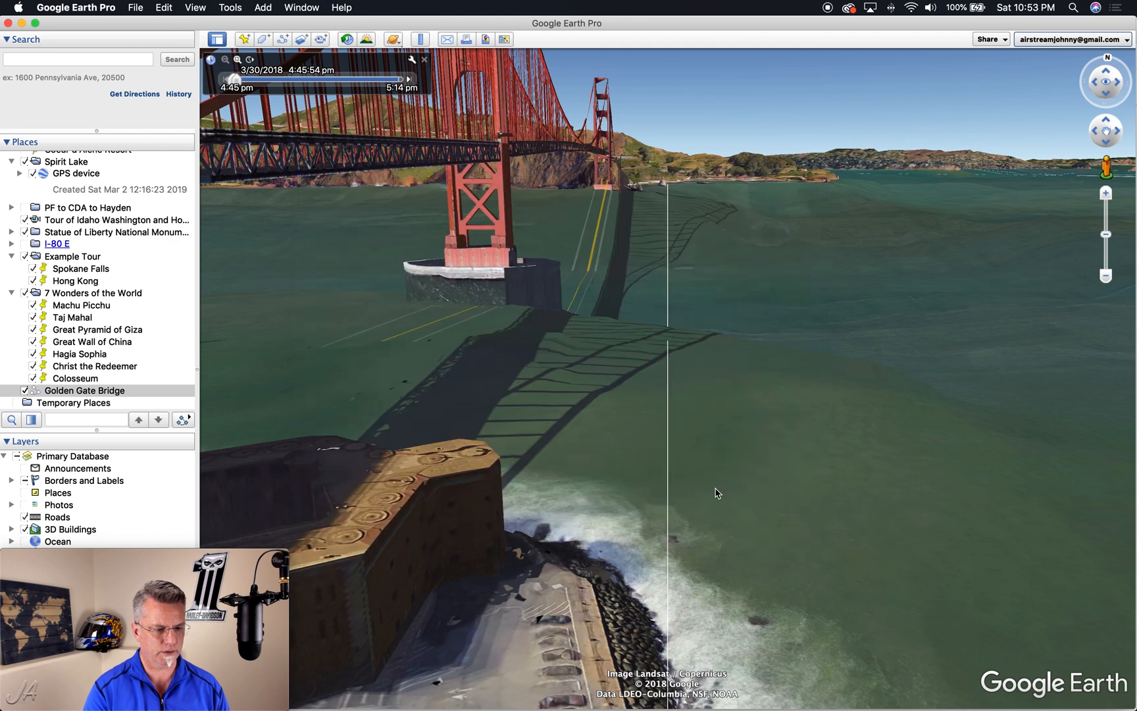
click(183, 419)
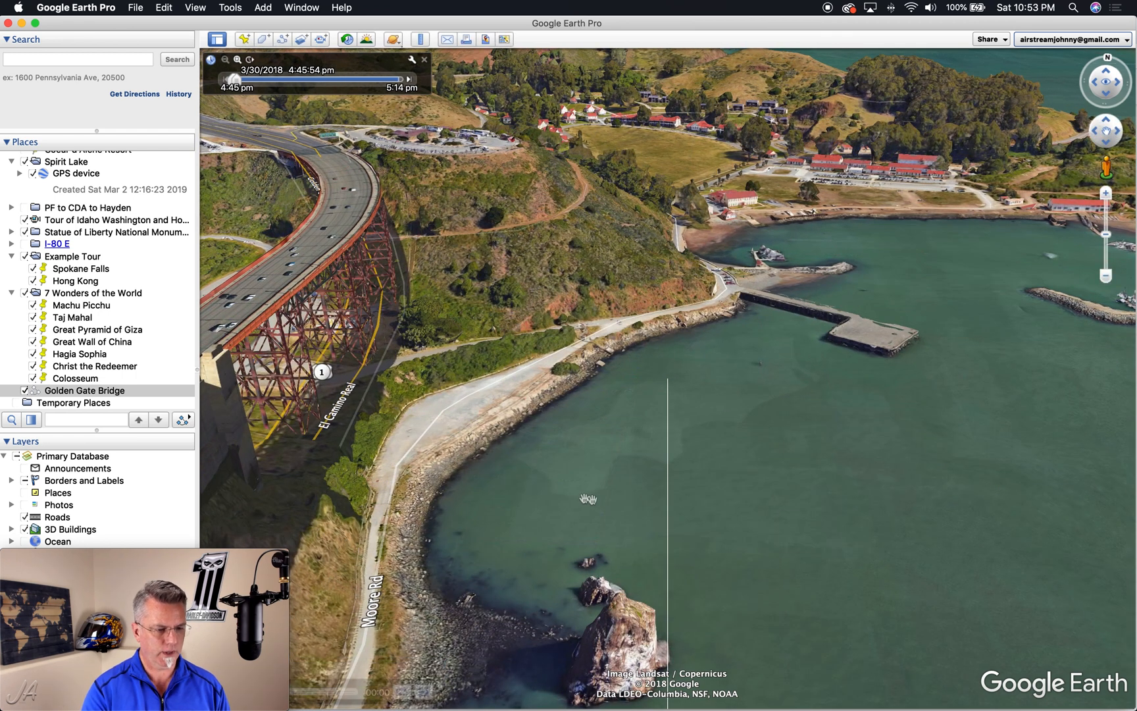
Review the touring preferences for tracks and tour recording, and leave them without making changes
click(86, 8)
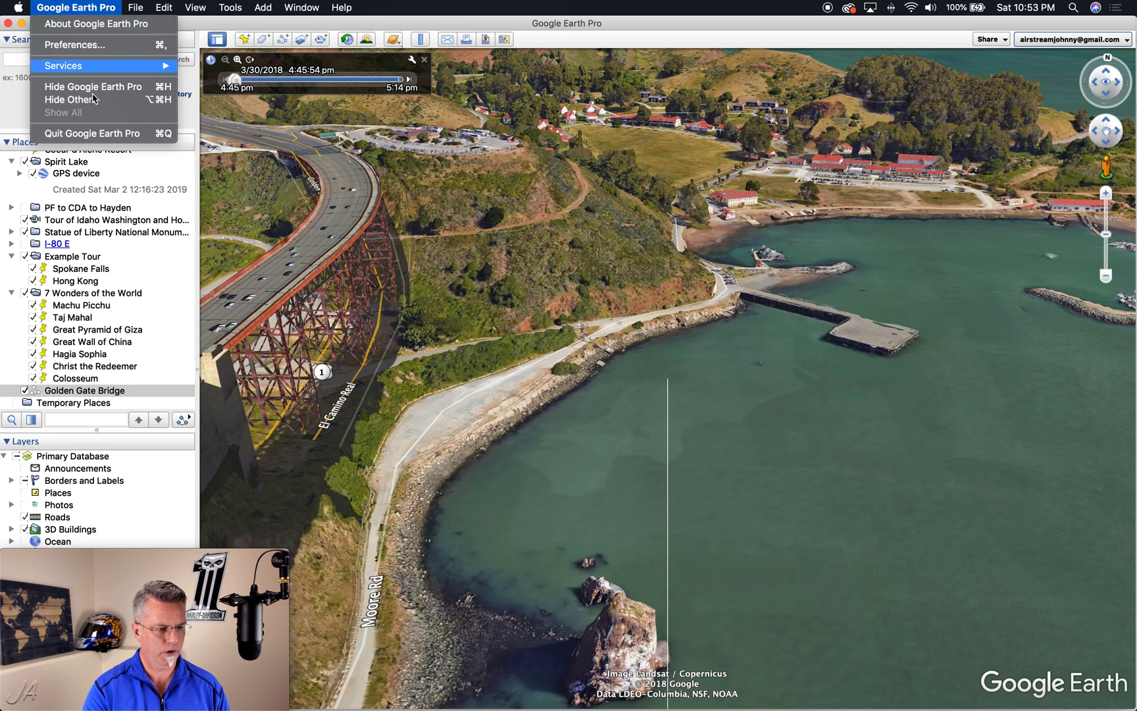
click(85, 45)
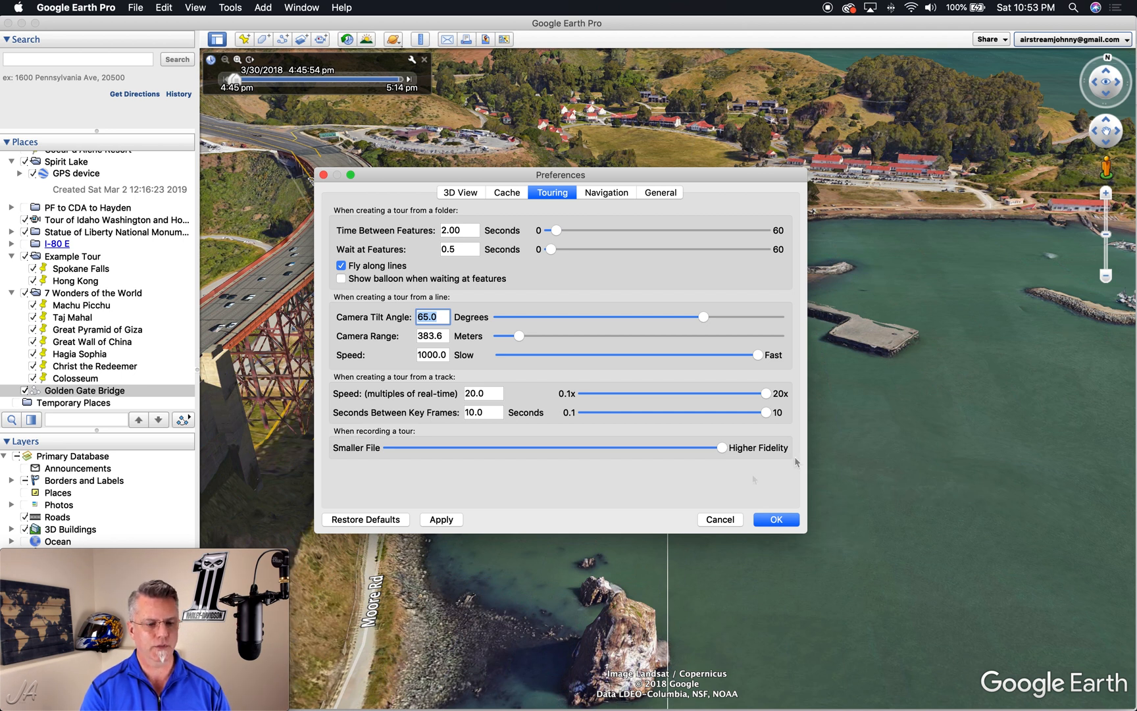
click(721, 519)
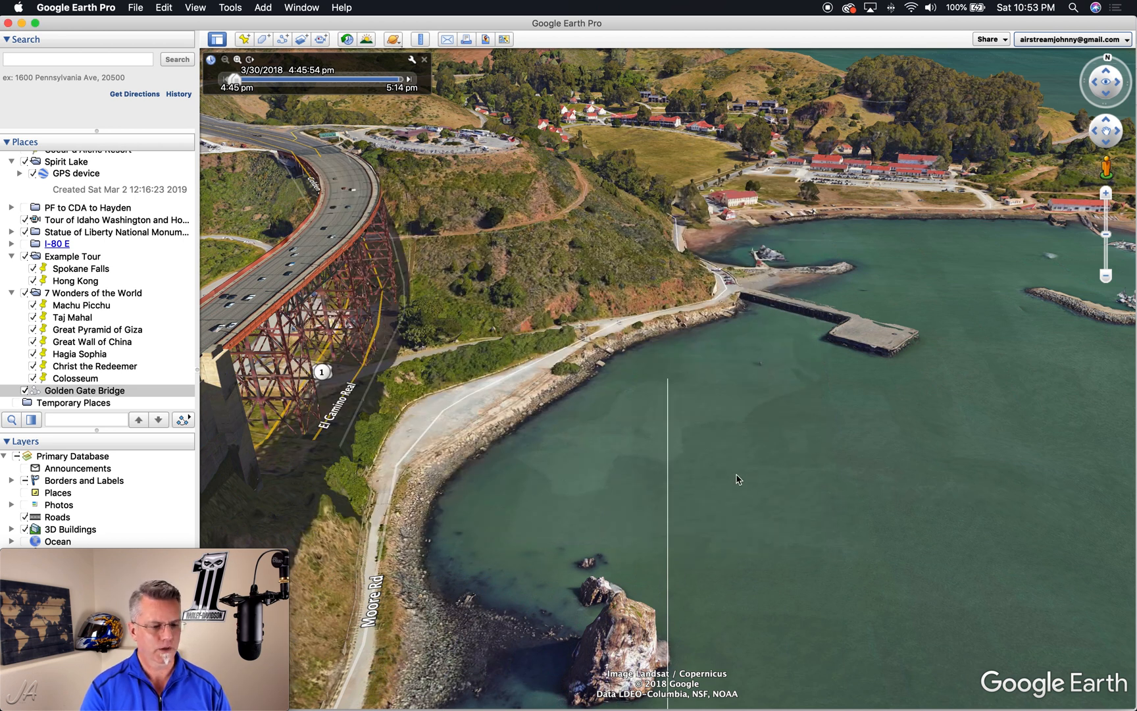